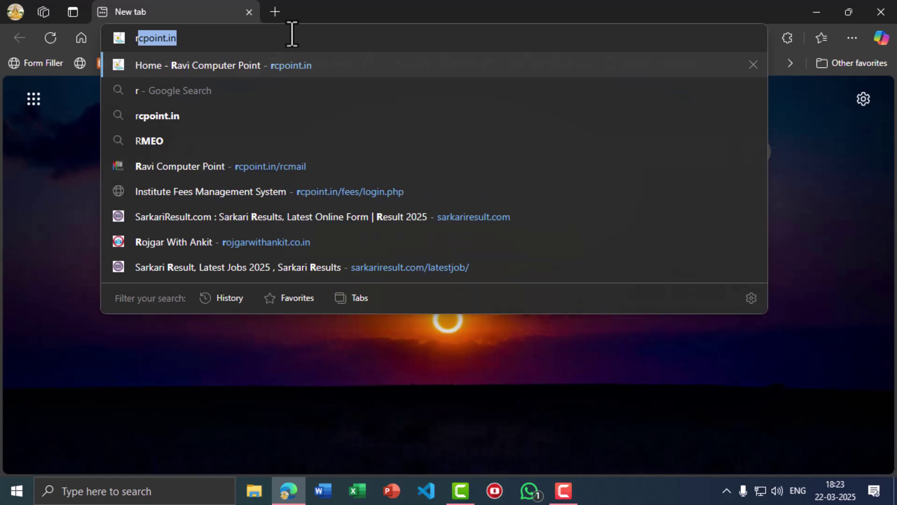
Open the GST BILLING practice PDF from the Tally Prime section of the free projects on rcpoint.in.
key(Return)
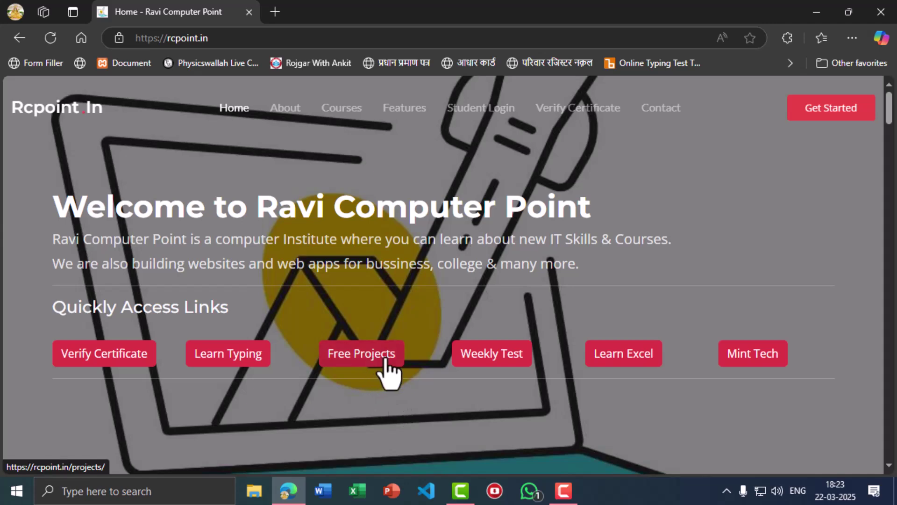
click(369, 361)
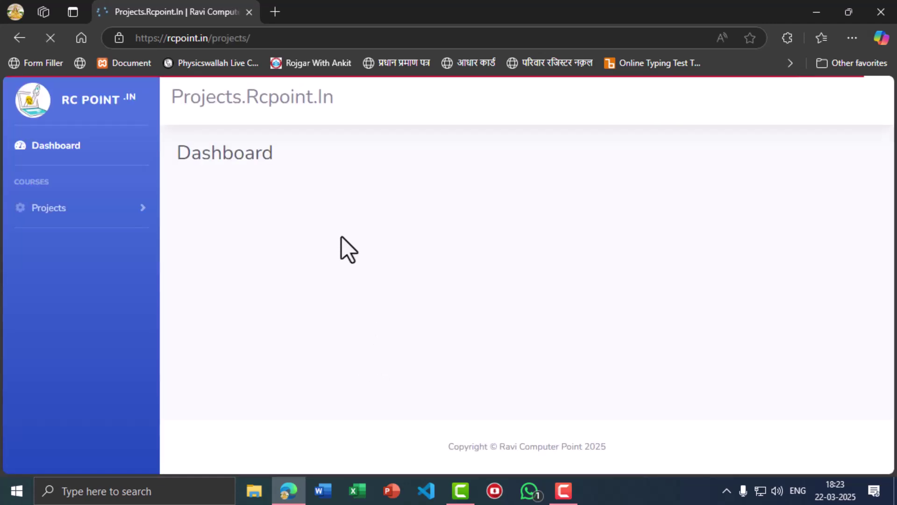
scroll(341, 247, down, 7)
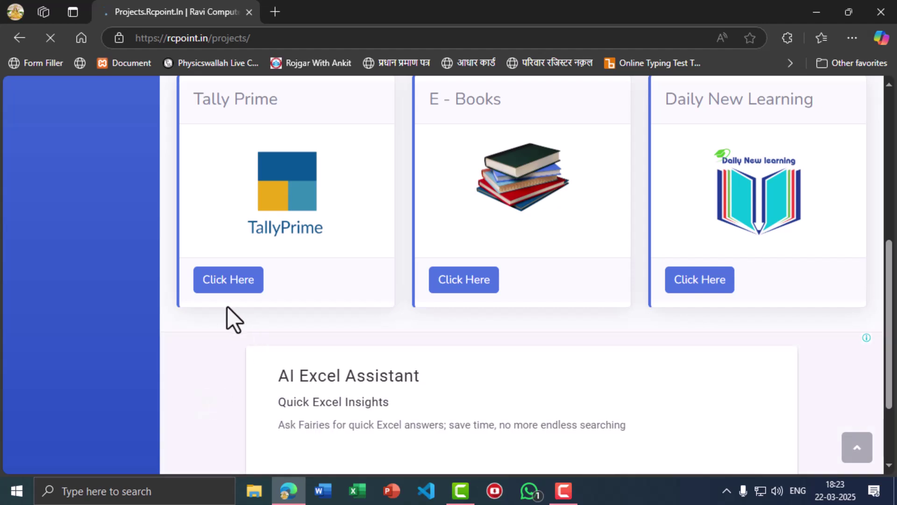
click(249, 283)
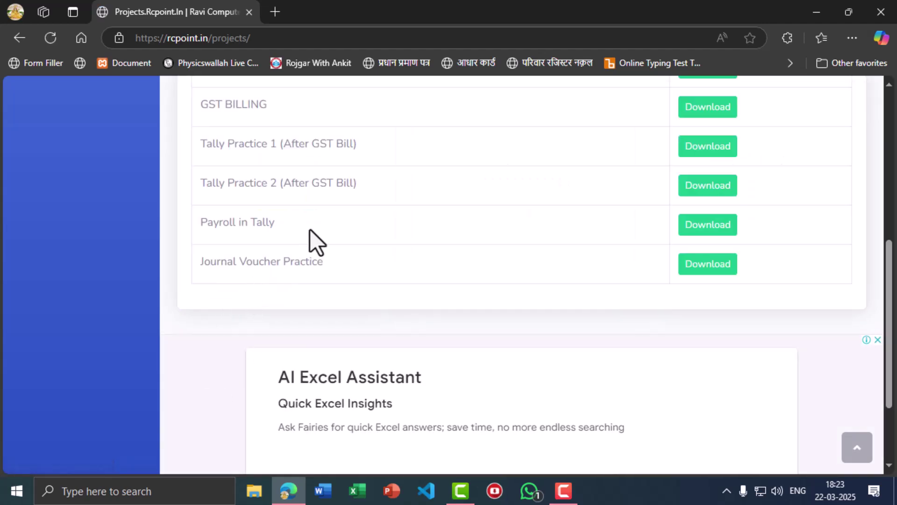
scroll(341, 197, up, 3)
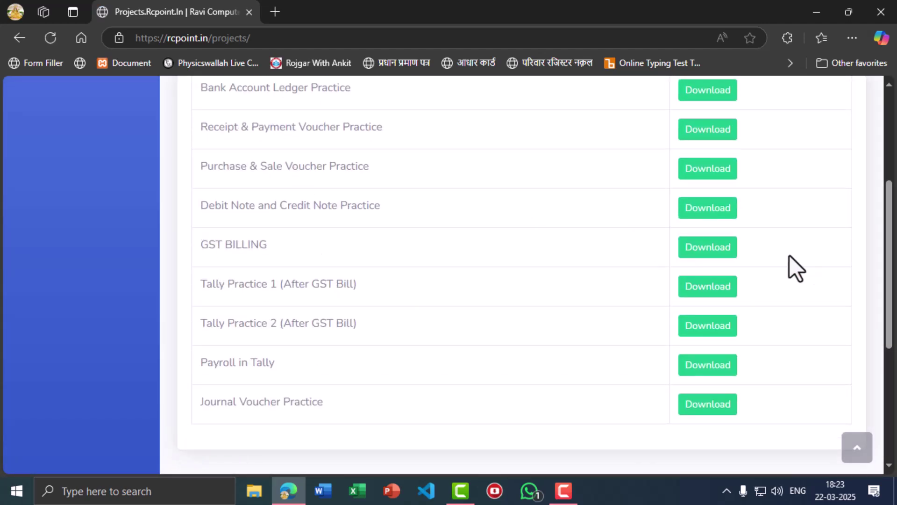
click(691, 248)
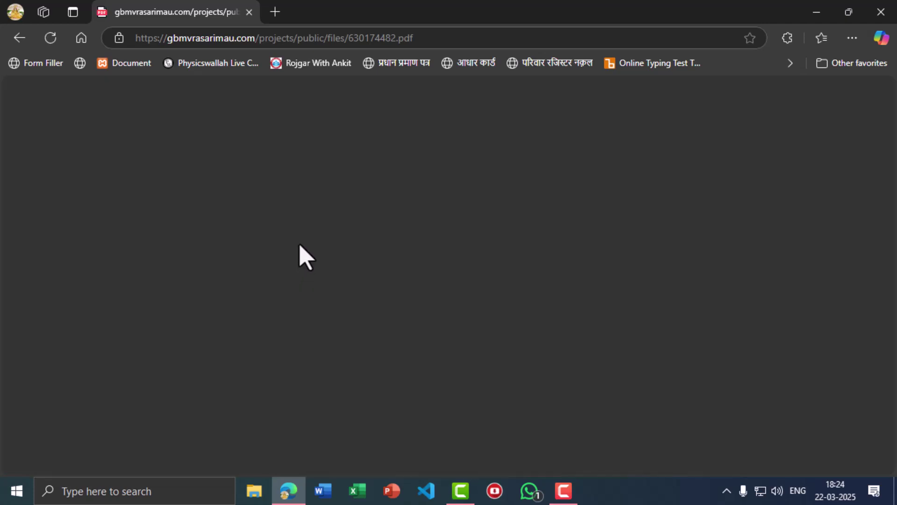
Browse the GST billing PDF past the last sales invoices to the first receipt voucher on page 25.
scroll(332, 238, up, 10)
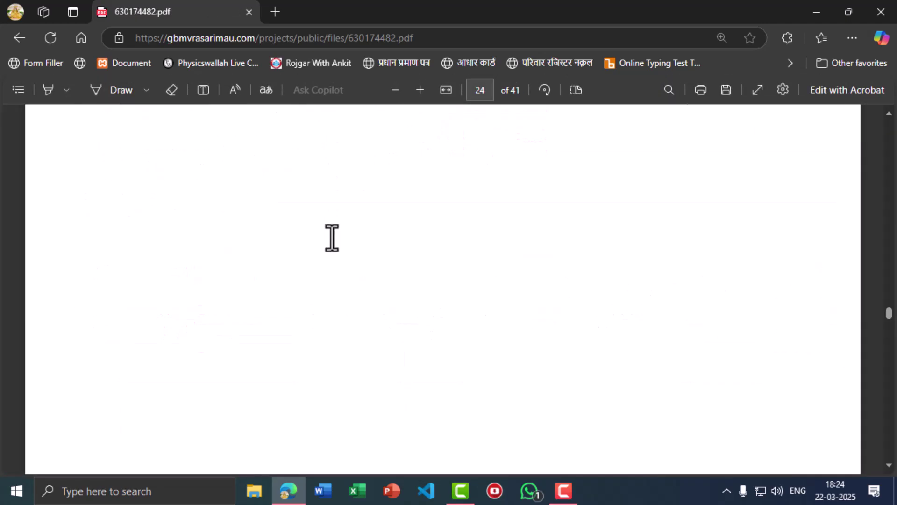
scroll(331, 239, up, 5)
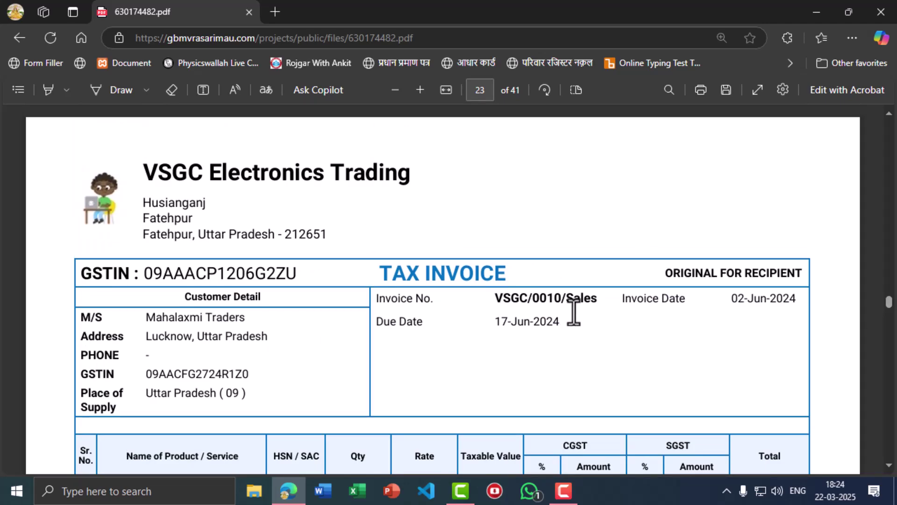
scroll(491, 168, down, 4)
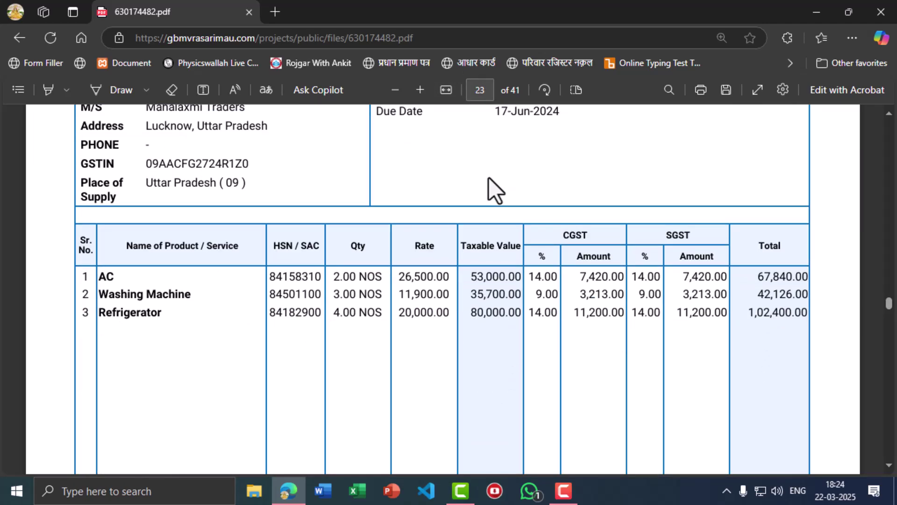
scroll(489, 180, down, 15)
scroll(495, 175, down, 5)
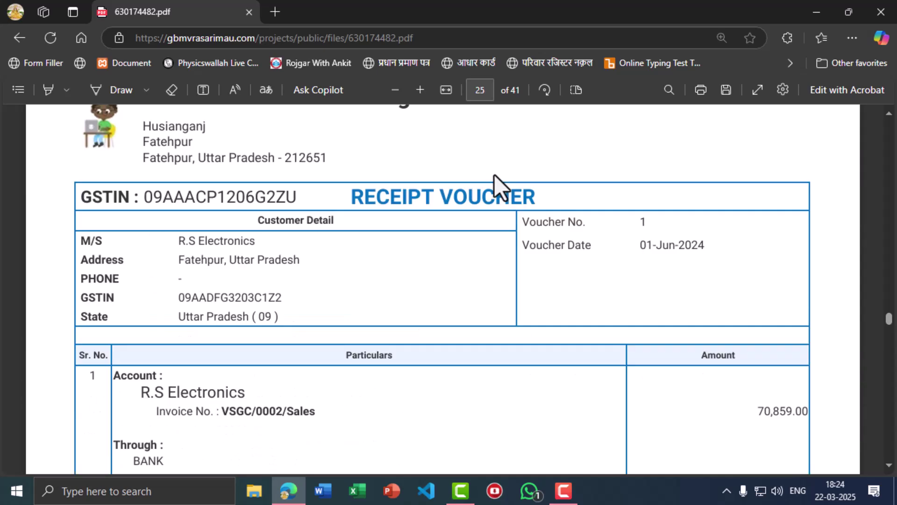
scroll(494, 174, up, 2)
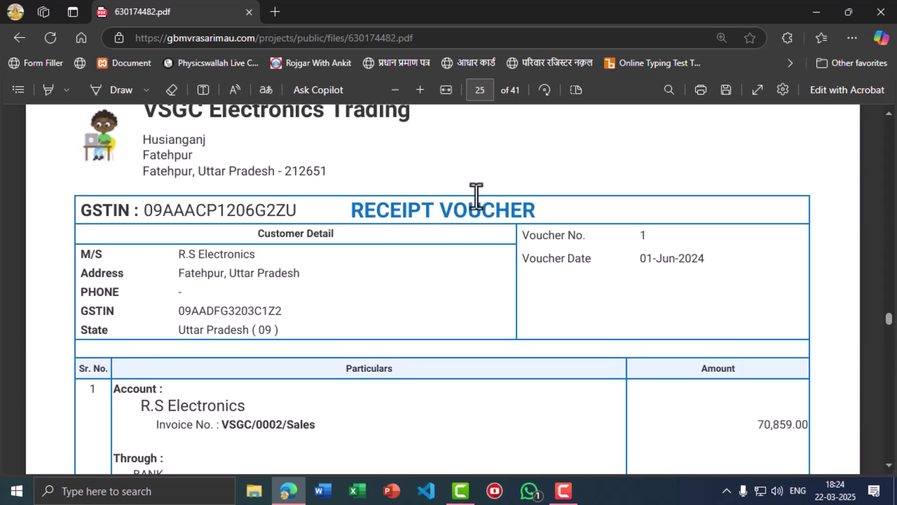
scroll(393, 216, up, 2)
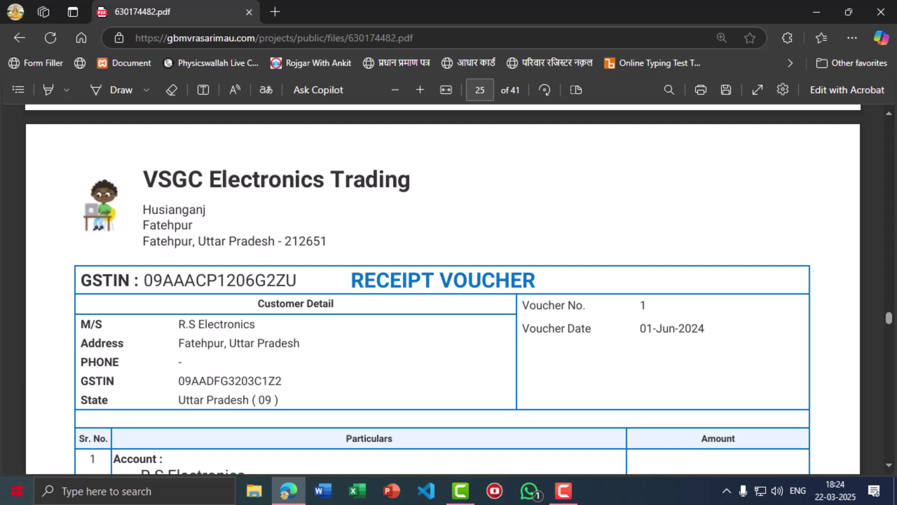
Launch TallyPrime in educational mode and load the company Vsgc Electronics Trading.
click(17, 490)
text(ta)
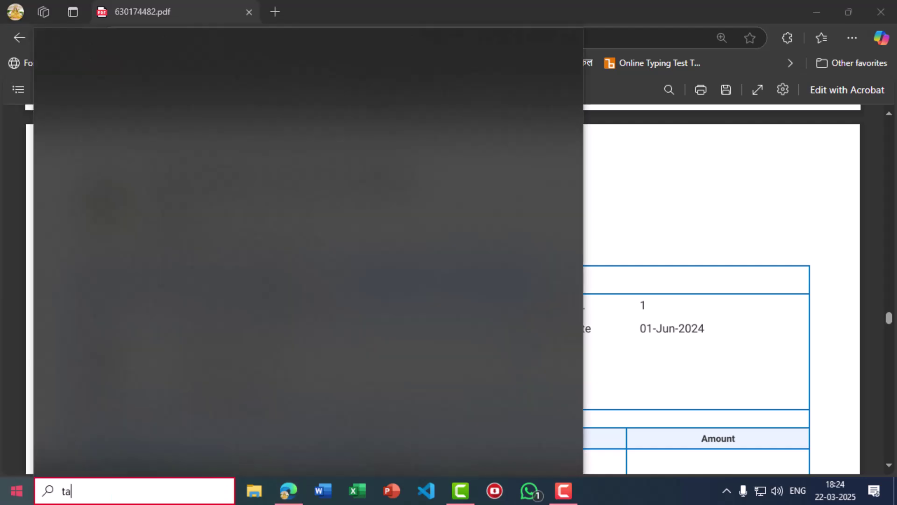
click(161, 120)
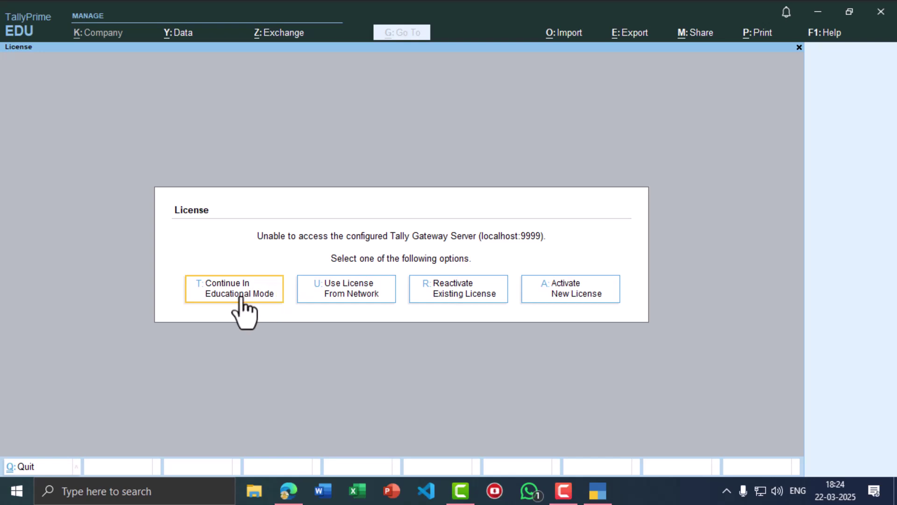
click(242, 294)
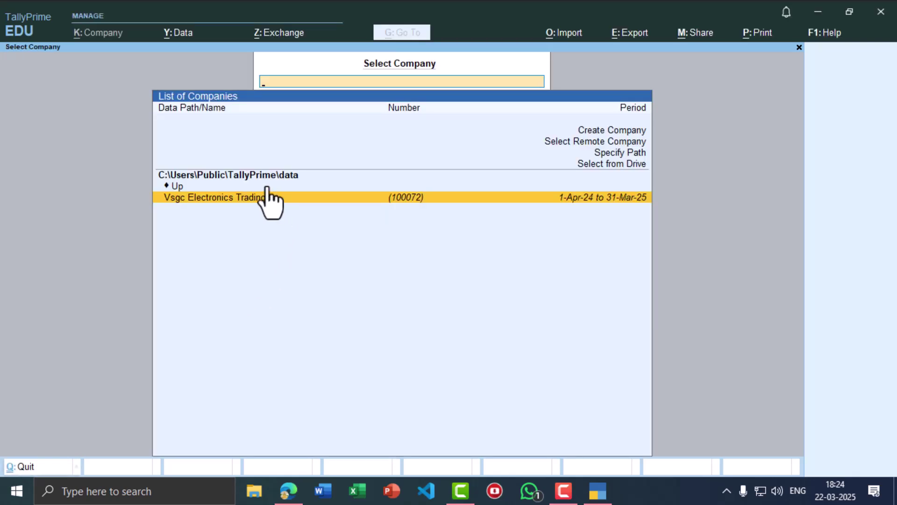
click(234, 198)
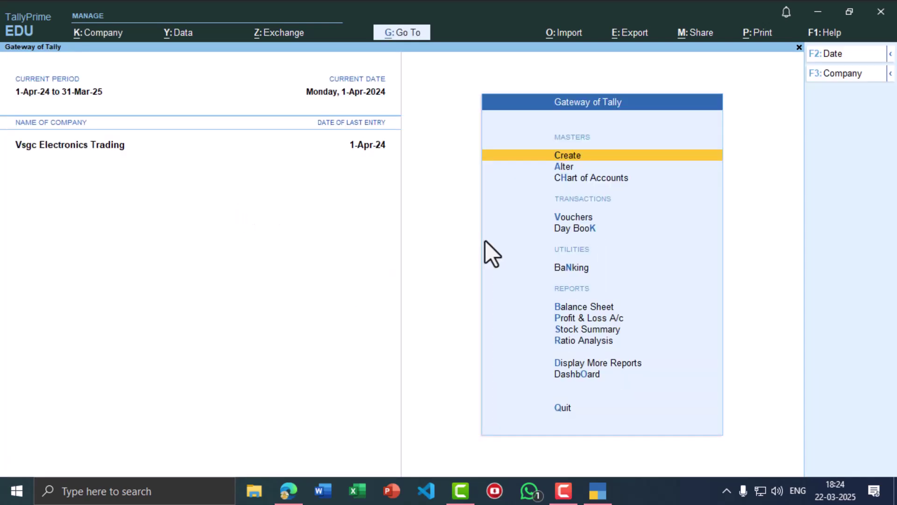
Review the recorded sales and purchase vouchers in the Day Book and return to the Gateway of Tally.
key(Down)
key(Down)
key(Down)
key(Down)
click(595, 230)
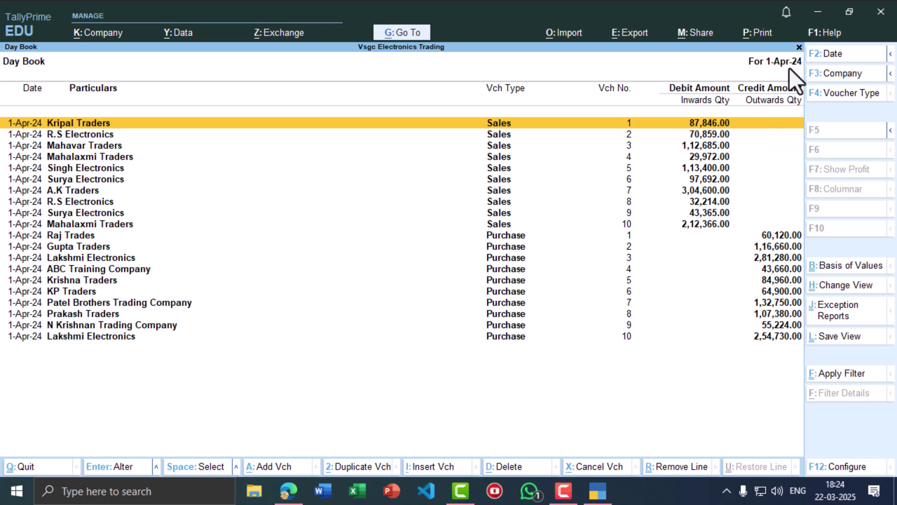
click(799, 47)
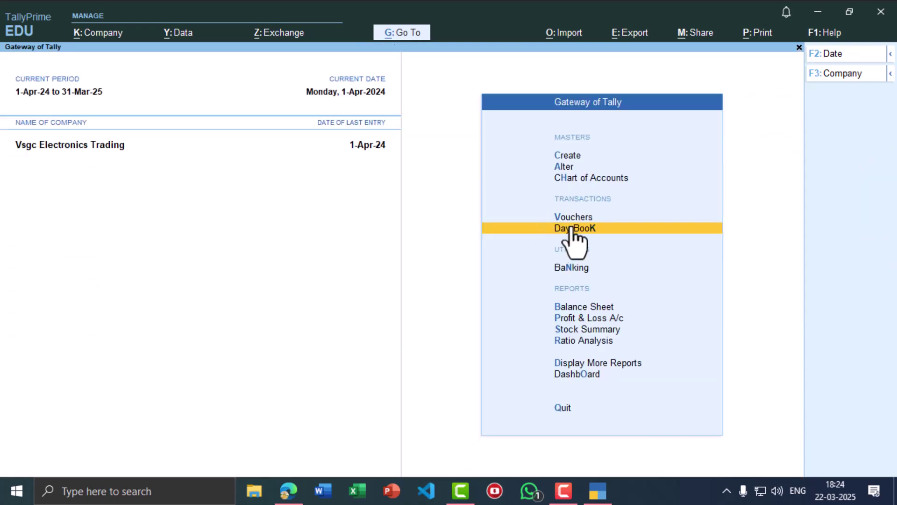
Start a new Receipt voucher for Vsgc Electronics Trading.
click(577, 217)
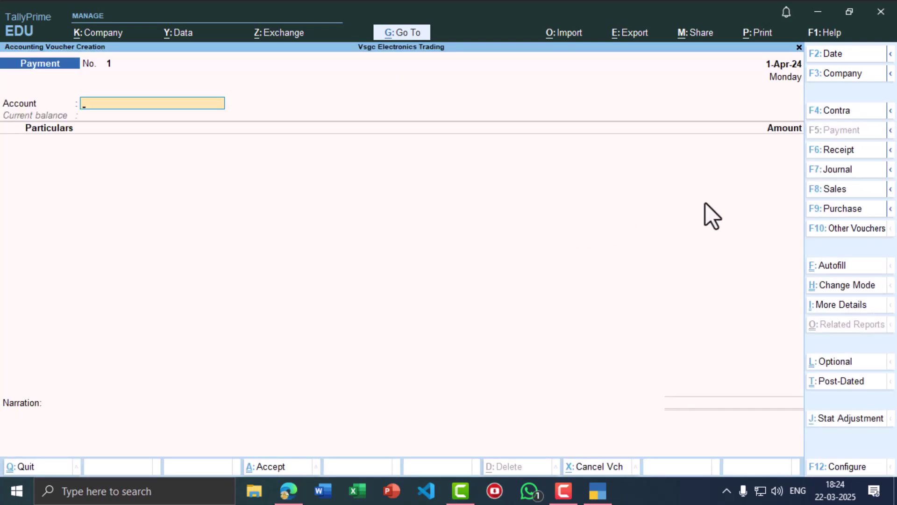
click(839, 149)
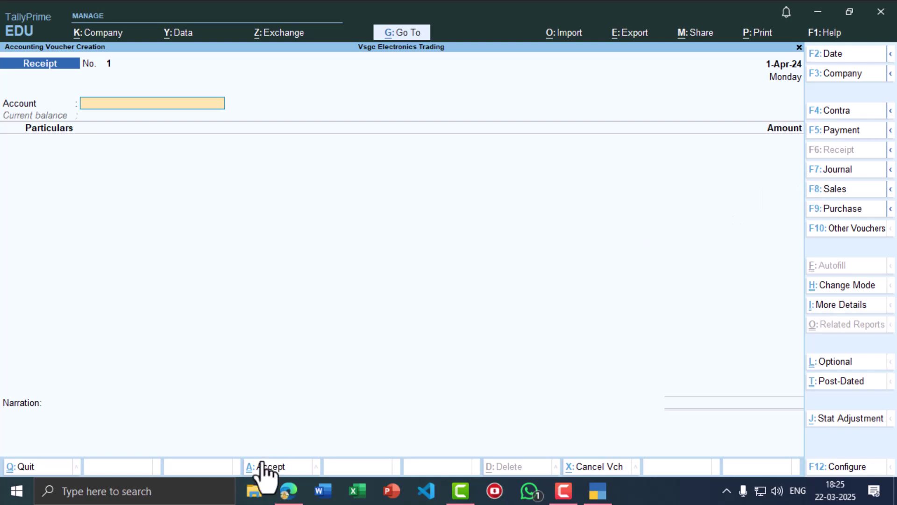
Examine the customer, invoice number, amount and payment mode of the first receipt voucher in the PDF in Edge, and return to TallyPrime.
click(289, 491)
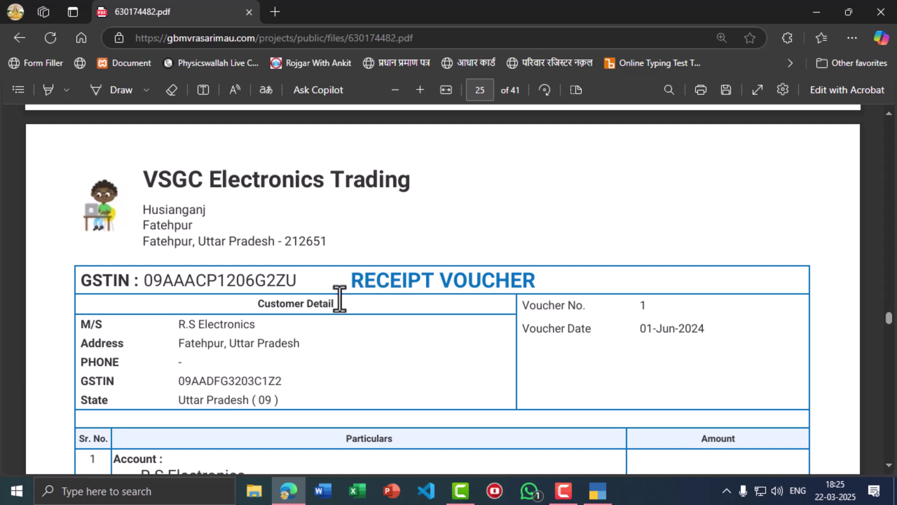
drag(182, 325, 261, 339)
click(242, 326)
scroll(254, 322, down, 3)
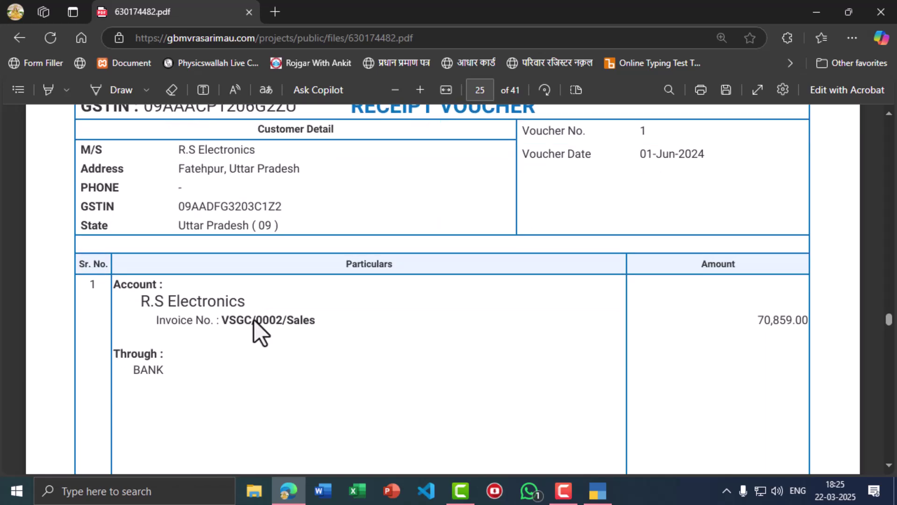
scroll(253, 320, down, 2)
drag(257, 215, 297, 218)
click(293, 218)
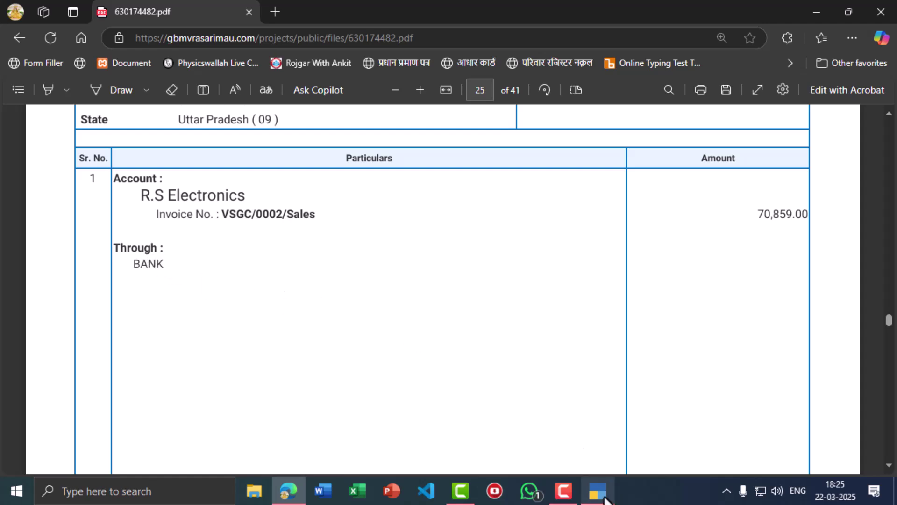
click(605, 498)
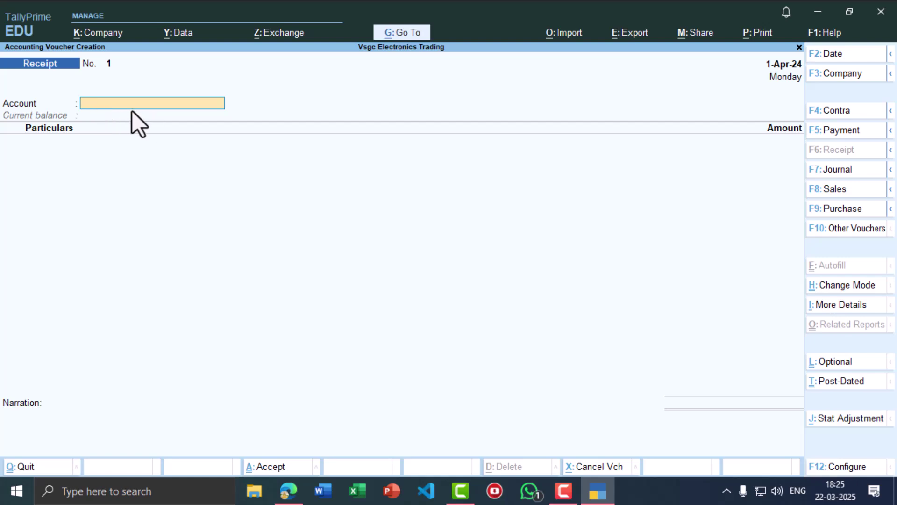
click(287, 493)
click(286, 496)
Create a ledger named State Bank of India under the Bank Accounts group from the receipt's Account field.
text(s)
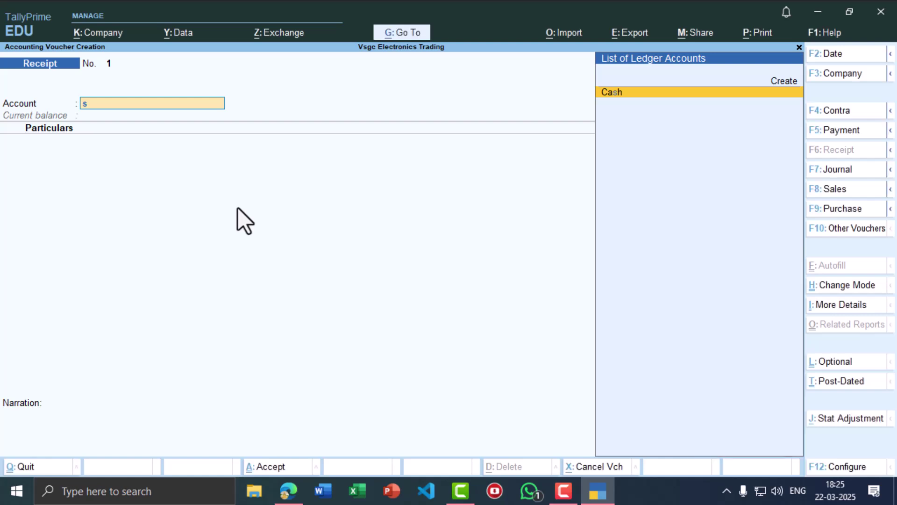
key(alt+c)
text(Stat)
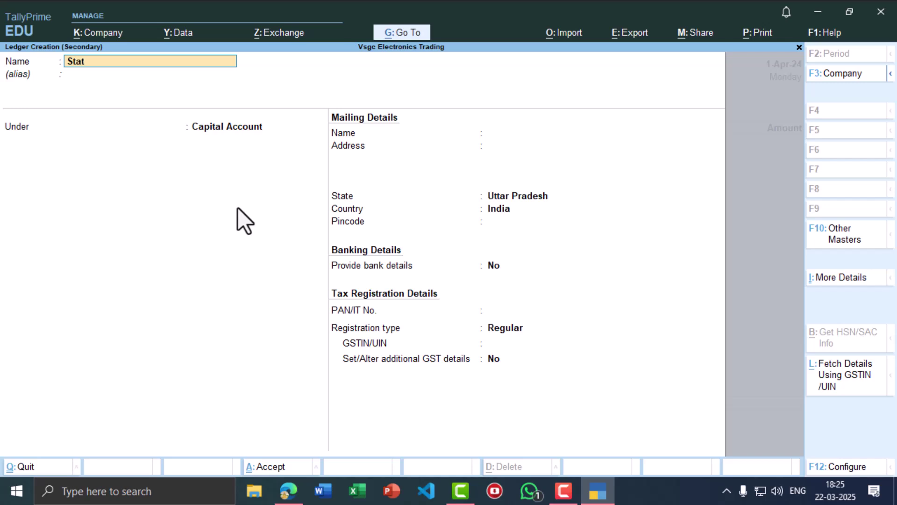
text(e bank of India)
key(Return)
key(Return)
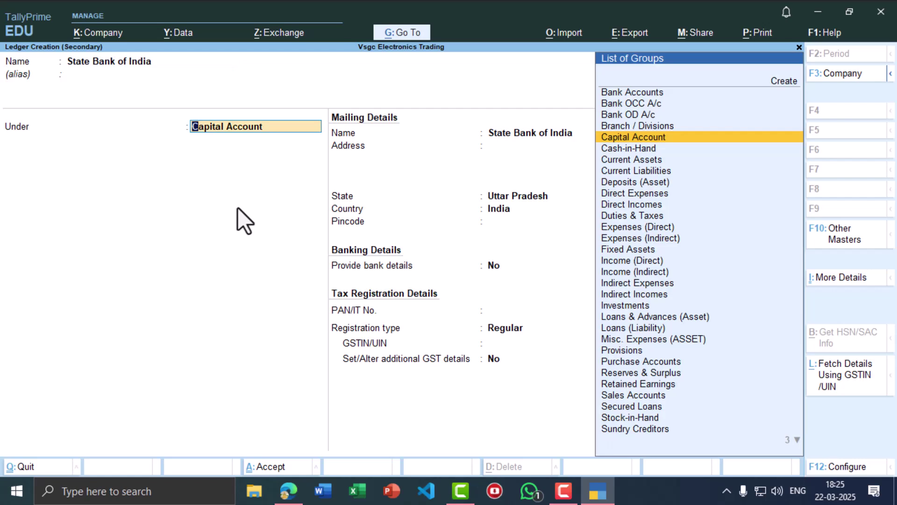
click(617, 92)
click(617, 92)
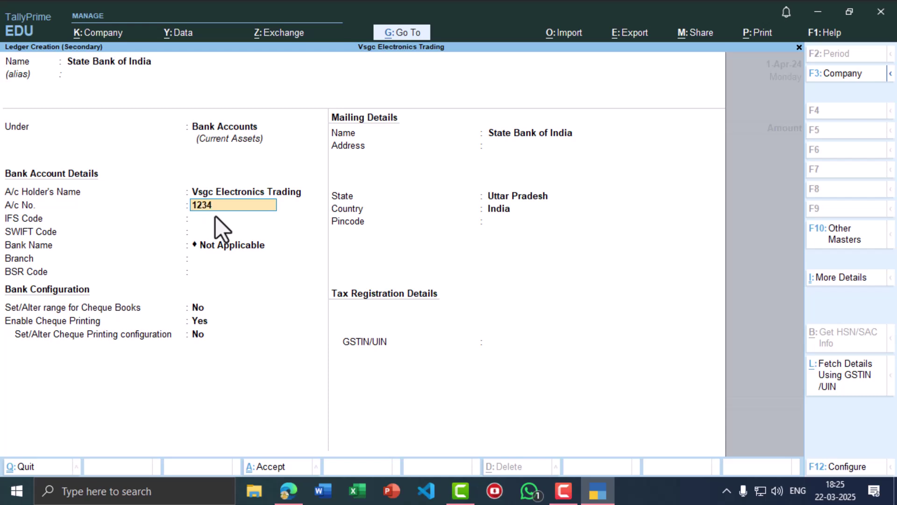
Fill in the ledger's bank account number, IFS code SBIN0011193 and branch Madhuban, and save the ledger.
text(0)
key(Return)
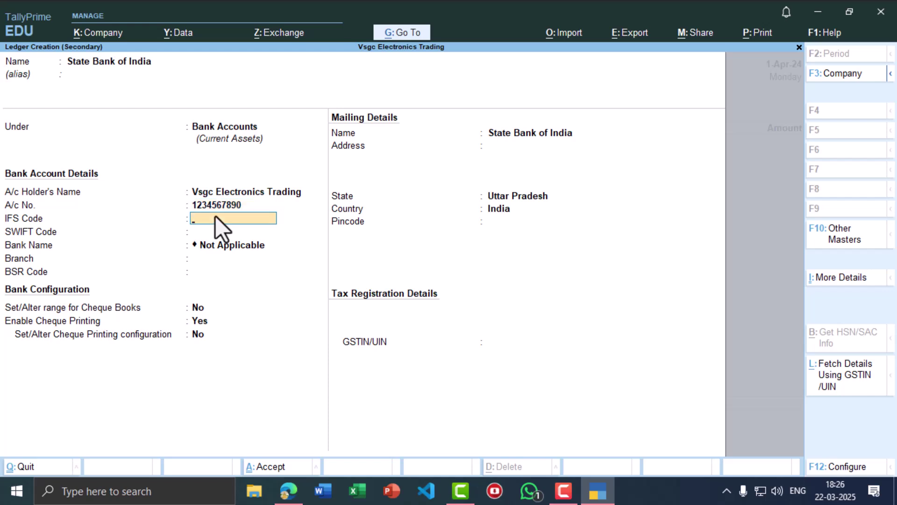
text(SBIN0011193)
key(Return)
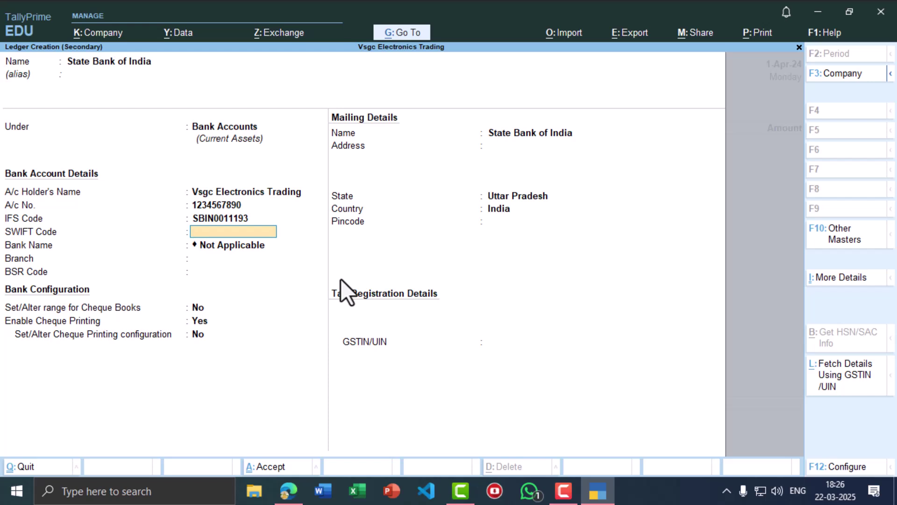
key(Return)
text(M)
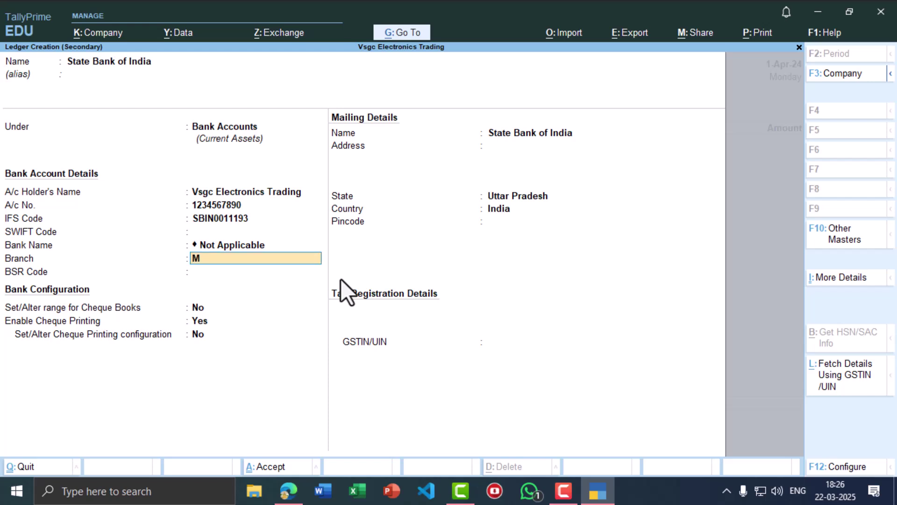
text(adhuban)
key(Return)
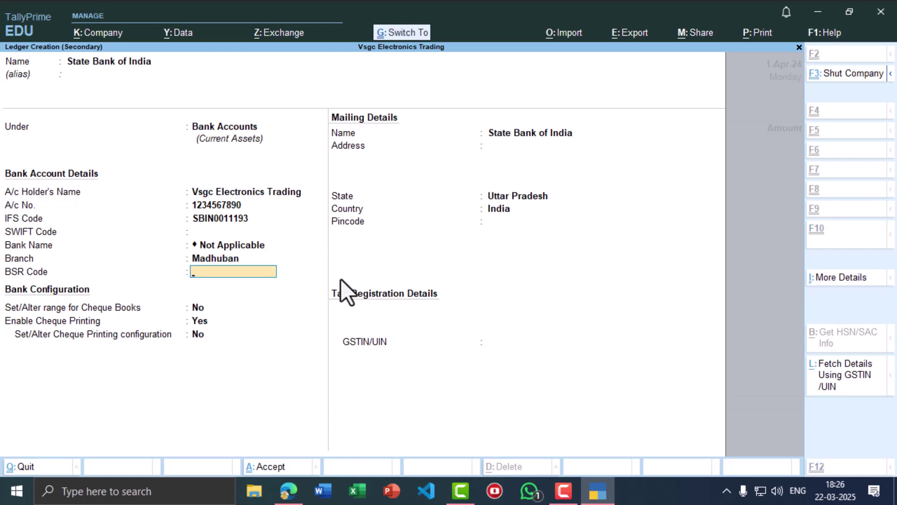
key(ctrl+a)
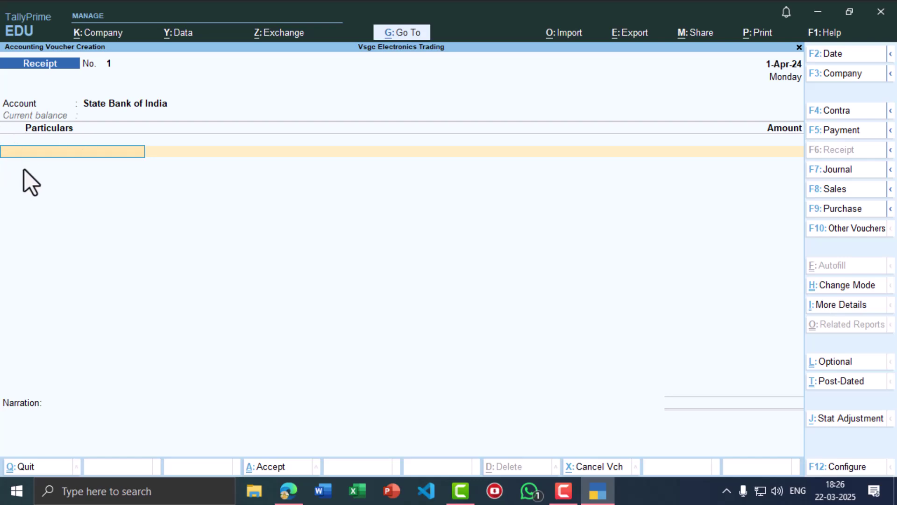
Check the first receipt in the PDF in Edge and, in TallyPrime, credit R.S Electronics with 70,859 in the receipt voucher.
key(alt+Tab)
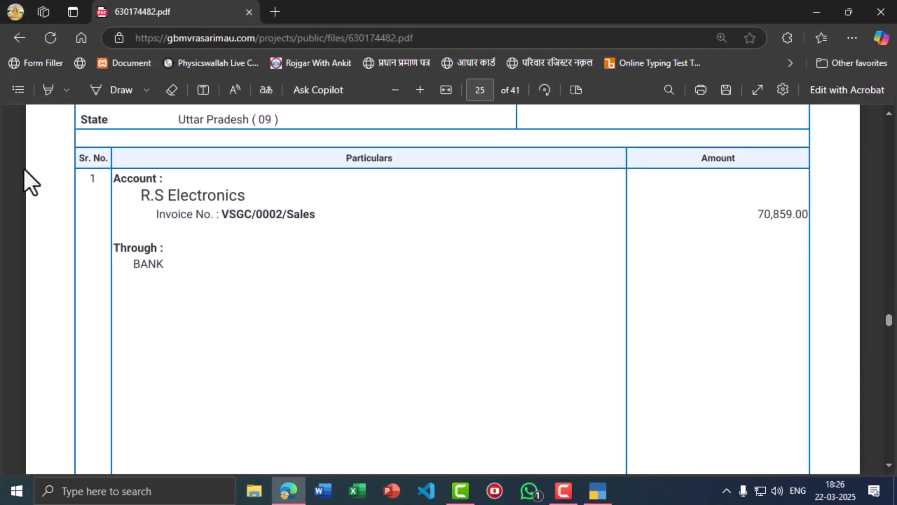
key(alt+Tab)
text(R.S)
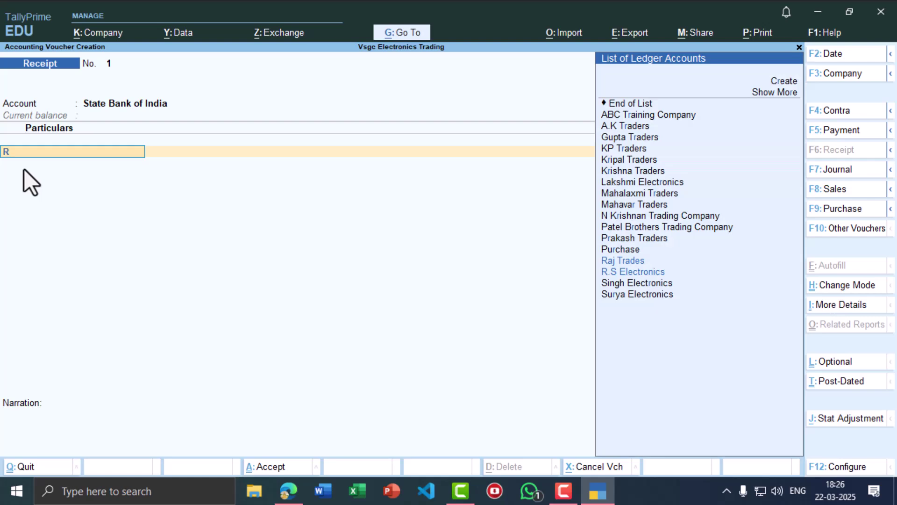
key(Return)
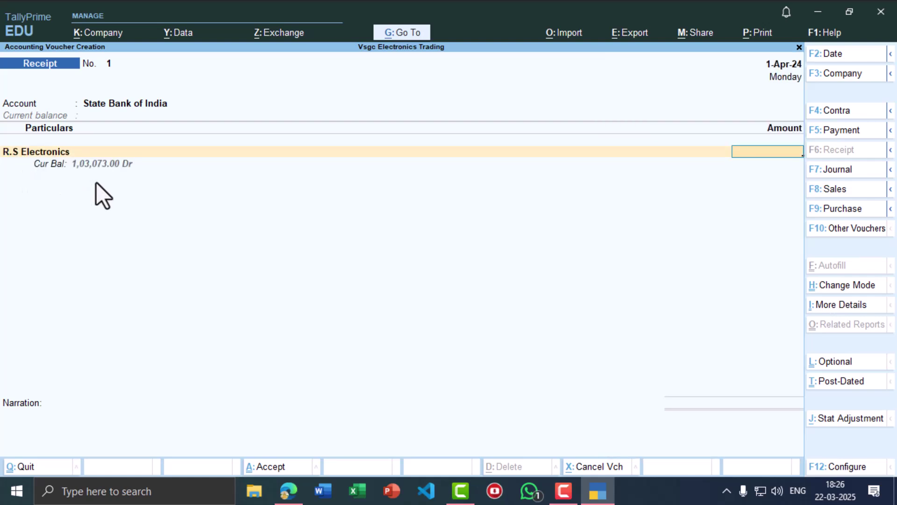
key(alt+Tab)
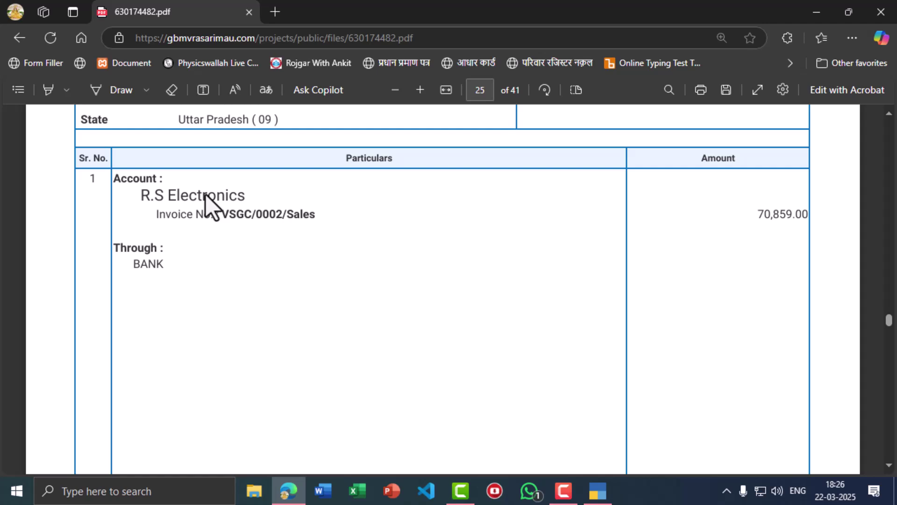
key(alt+Tab)
text(70,85)
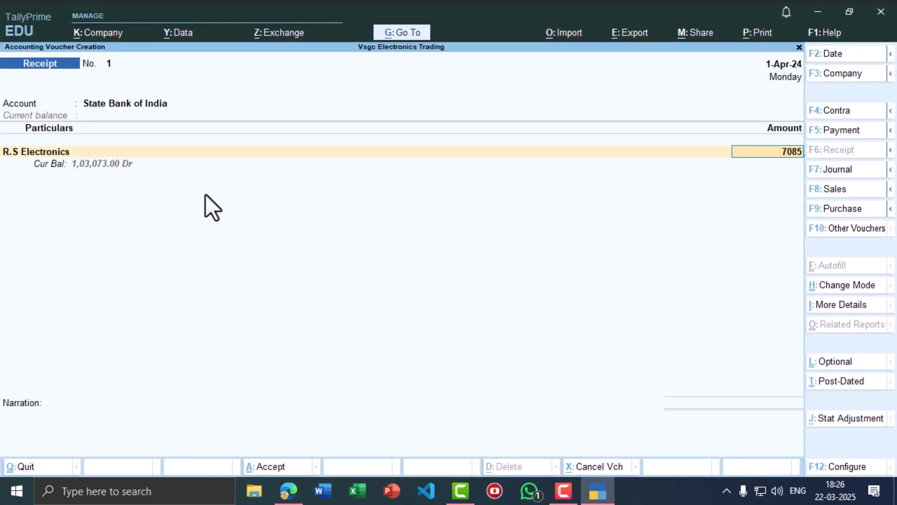
text(9)
key(Return)
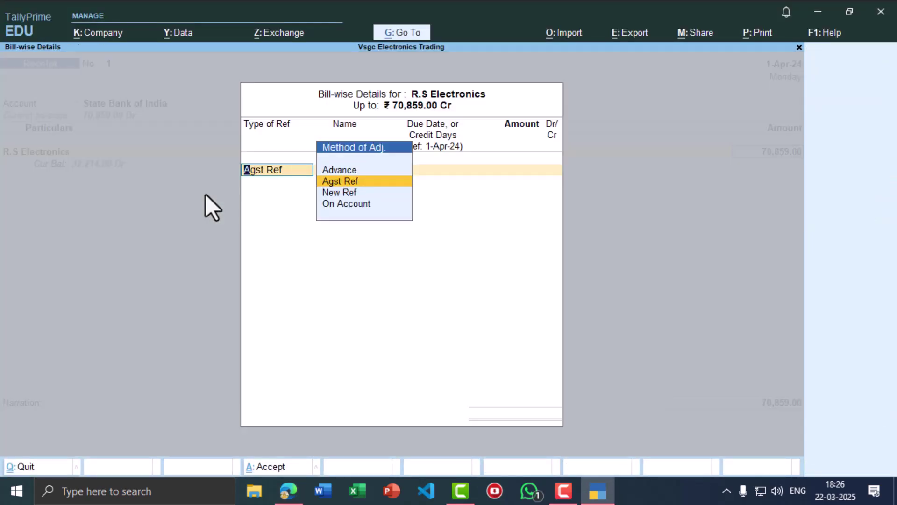
Allocate the full R.S Electronics amount as Agst Ref against pending bill 2.
key(Return)
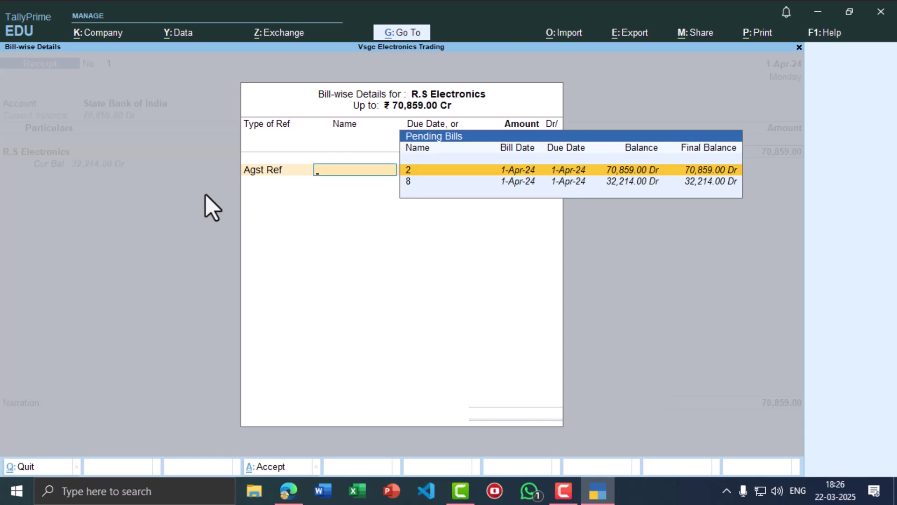
key(Down)
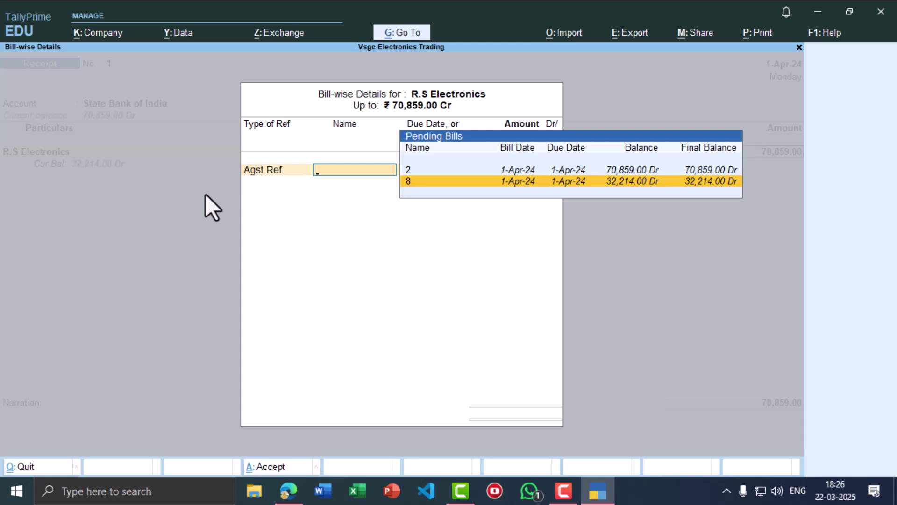
key(Up)
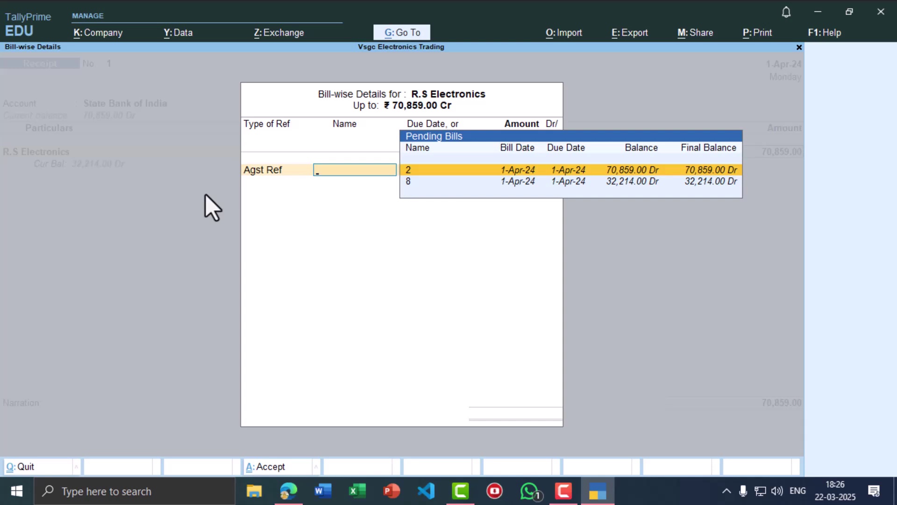
key(Return)
key(Return)
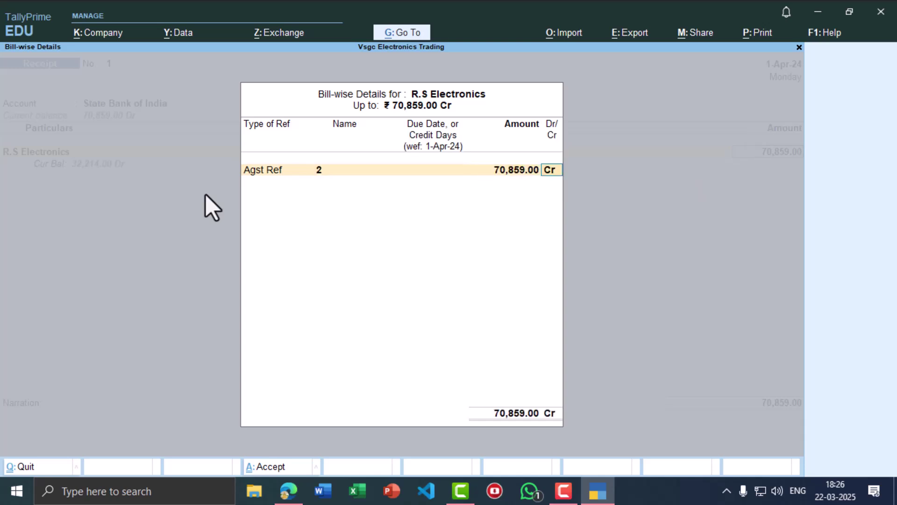
key(Return)
Keep Cheque/DD as the State Bank of India transaction type without instrument details, leave the narration empty and save the receipt voucher.
key(Return)
key(Return)
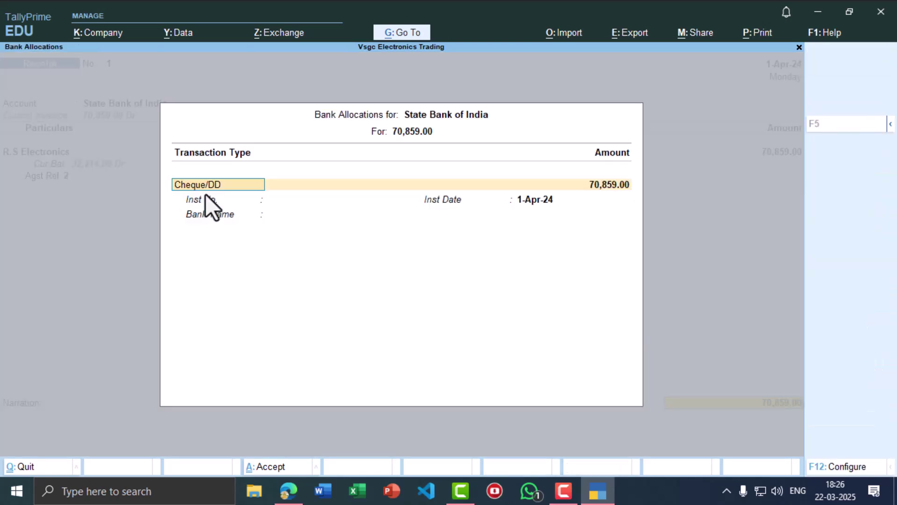
key(Return)
key(Return)
key(Return)
key(Return)
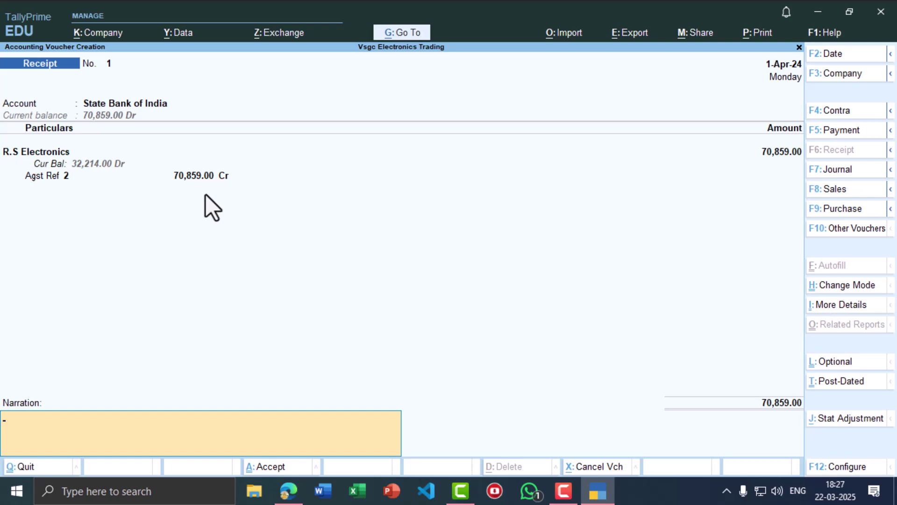
key(Return)
key(Return)
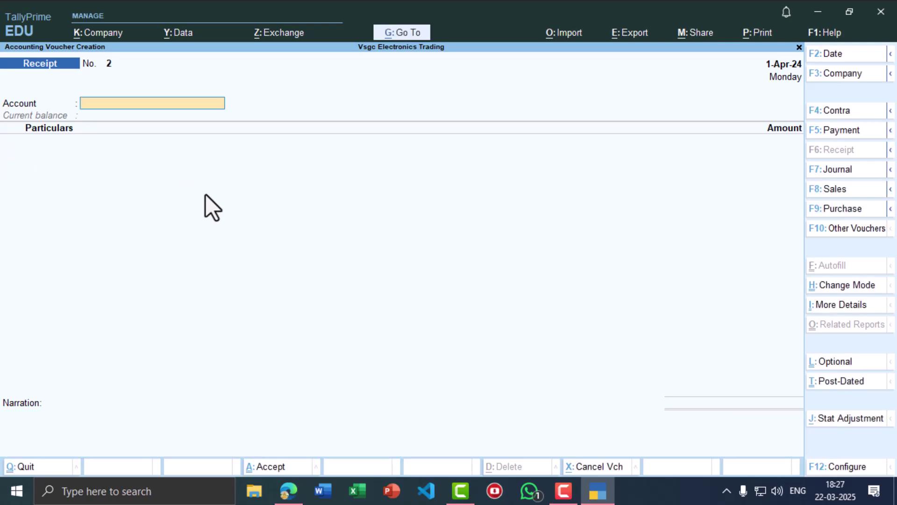
Examine the customer, invoice number, amount and payment mode of receipt voucher 2 in the PDF in Edge, and return to TallyPrime.
key(alt+Tab)
scroll(252, 248, down, 1)
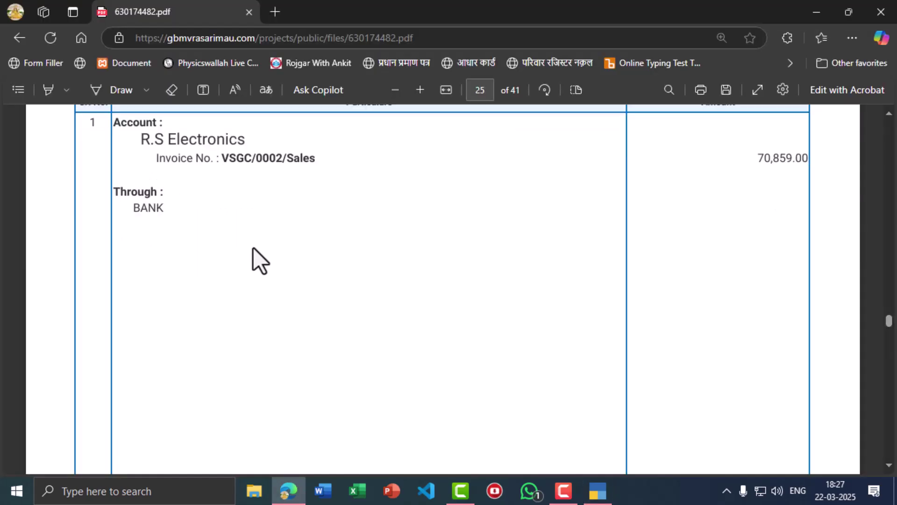
scroll(253, 247, down, 15)
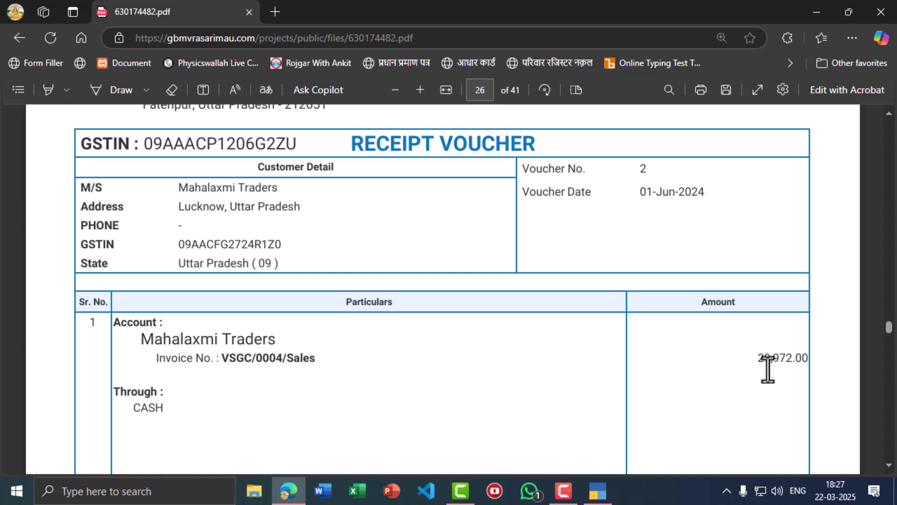
key(alt+Tab)
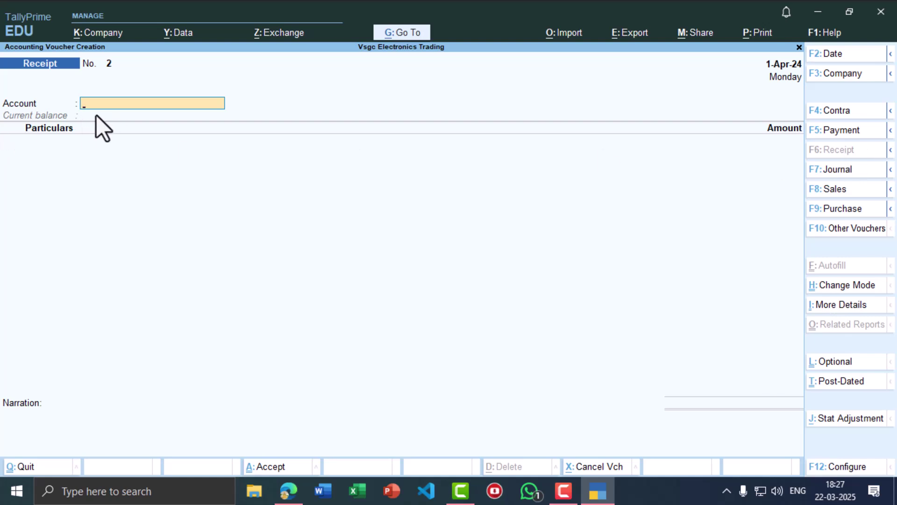
Set the second receipt's account to Cash and credit Mahalaxmi Traders with 29,972, checking the amount in the PDF.
text(A)
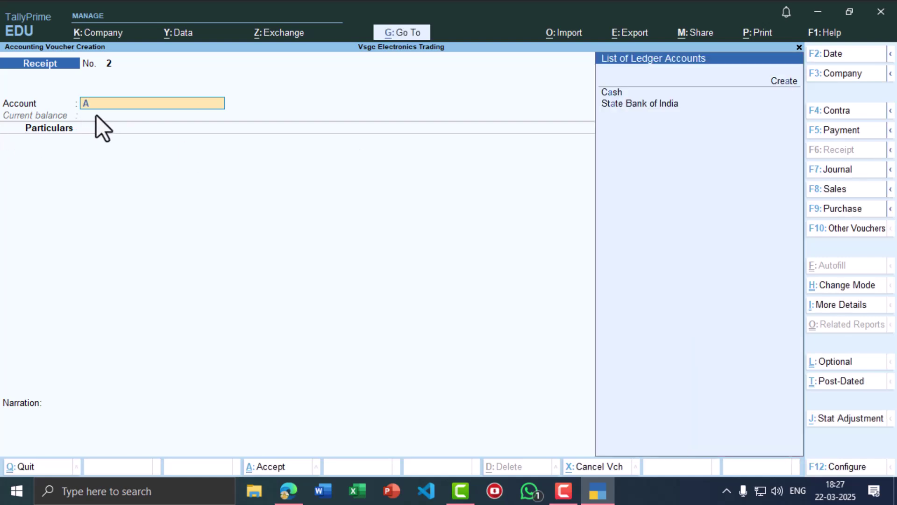
key(BackSpace)
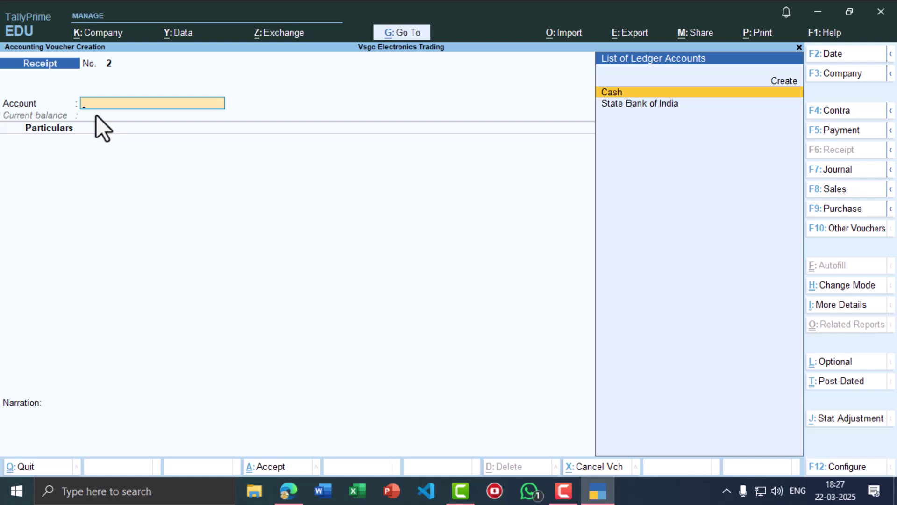
text(C)
key(Return)
text(Maha)
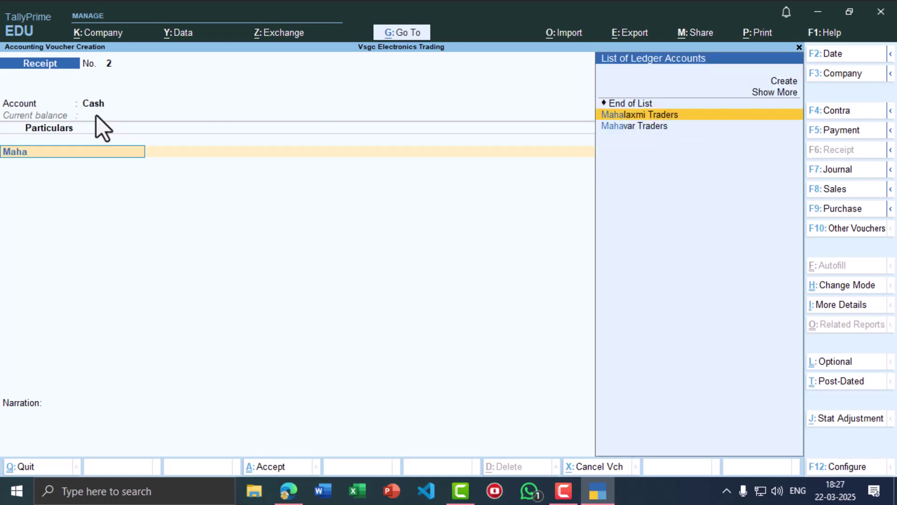
key(Return)
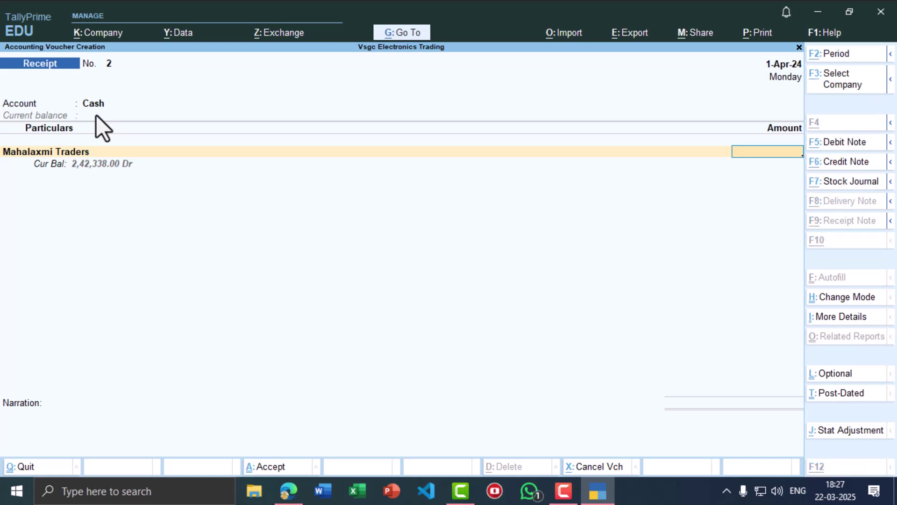
key(alt+Tab)
key(alt+Tab)
text(29972)
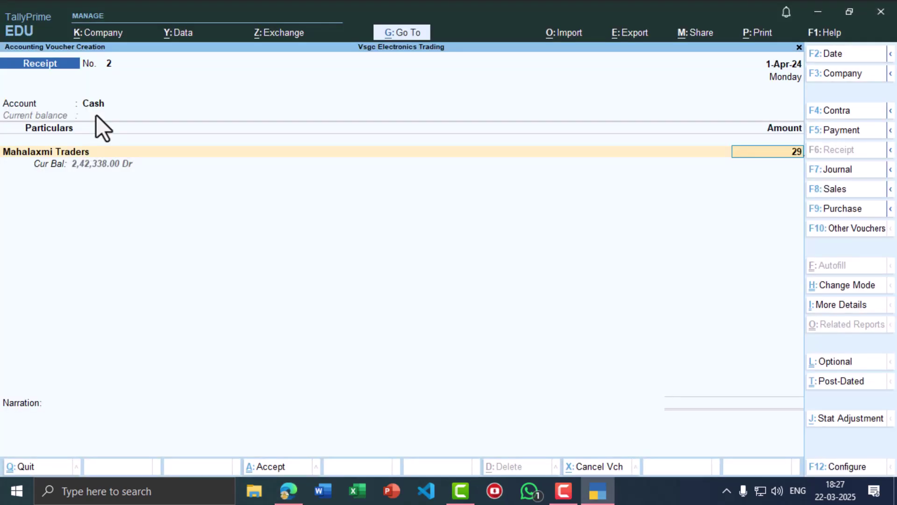
key(Return)
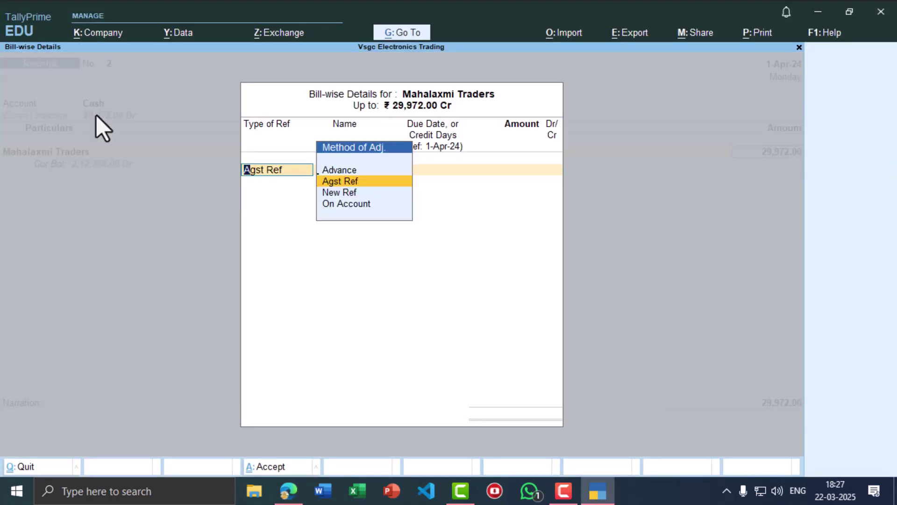
Allocate the Mahalaxmi Traders amount as Agst Ref against pending bill 4 and save the voucher without a narration.
key(Return)
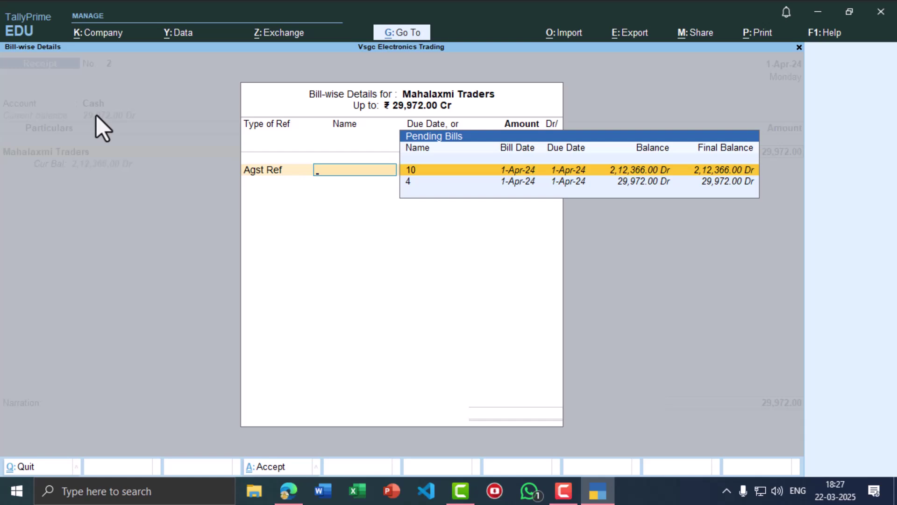
key(Down)
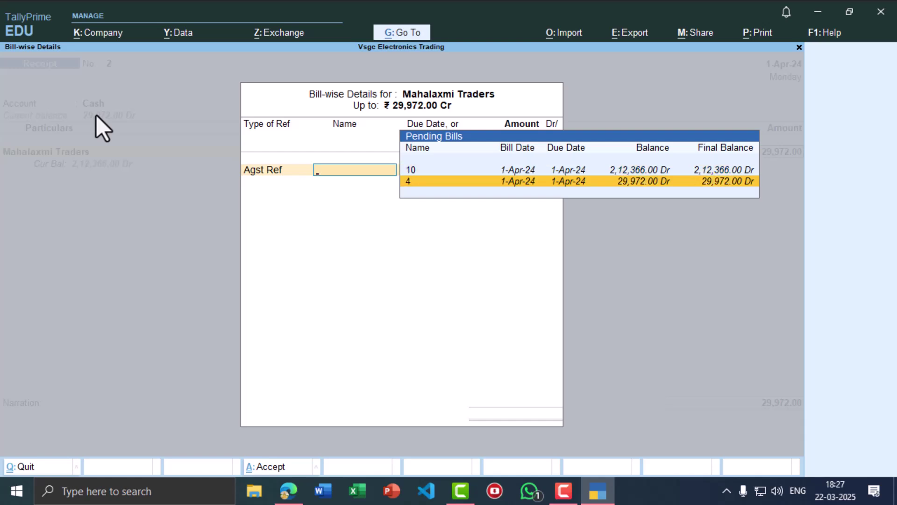
key(Return)
key(Return)
key(Return)
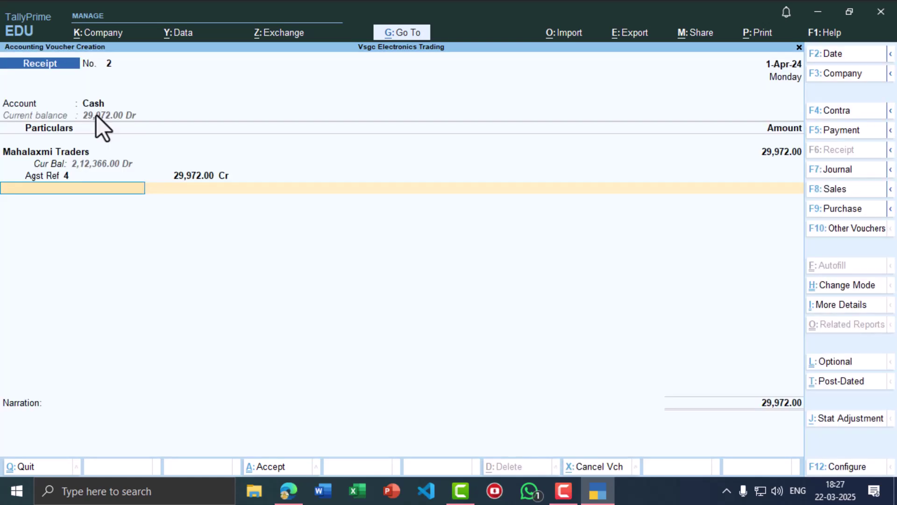
key(Return)
key(Return)
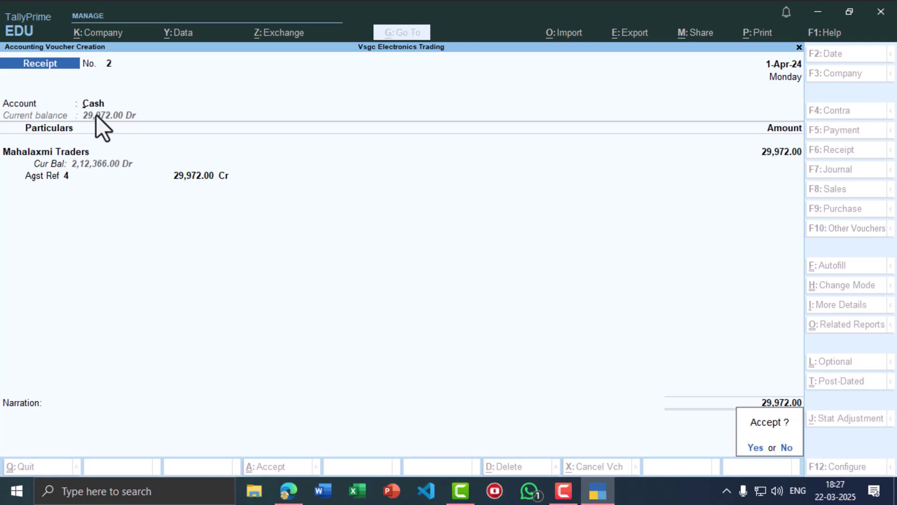
key(Return)
Examine the customer, invoice number, amount and payment mode of receipt voucher 3 in the PDF in Edge, and return to TallyPrime.
key(alt+Tab)
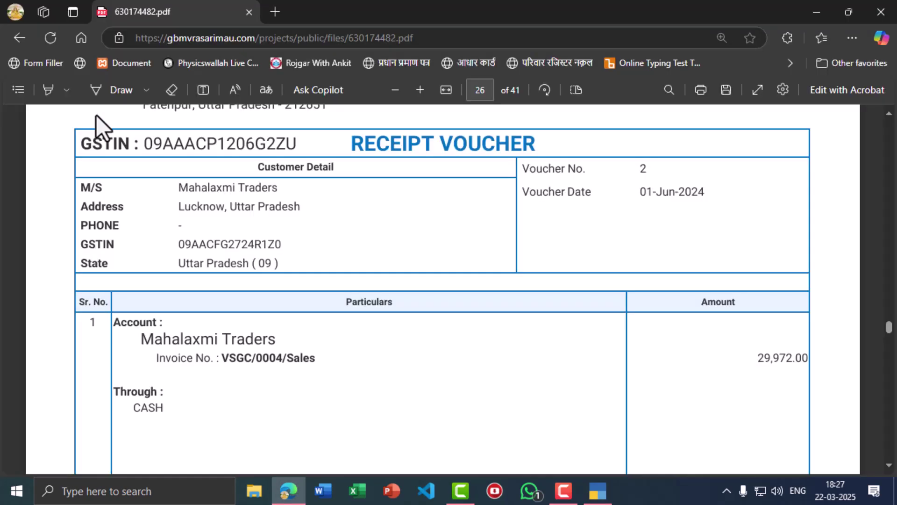
scroll(177, 218, down, 4)
scroll(177, 219, down, 15)
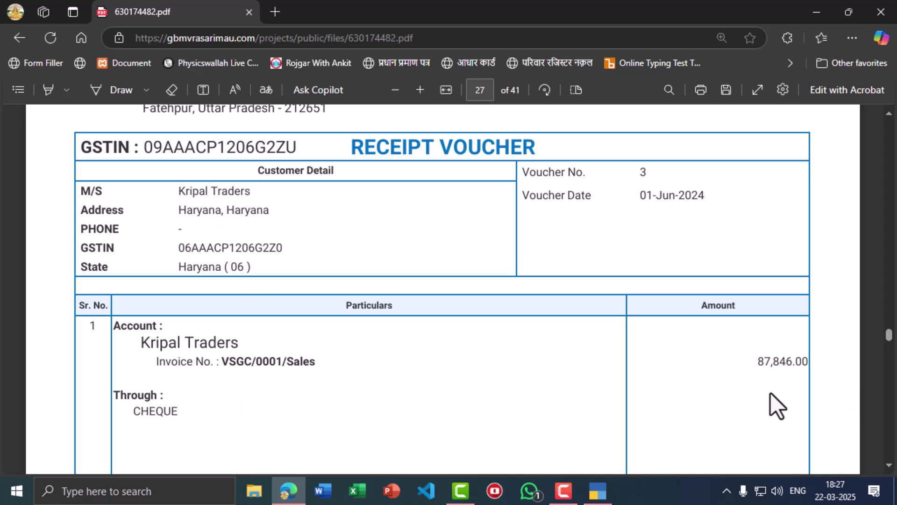
key(alt+Tab)
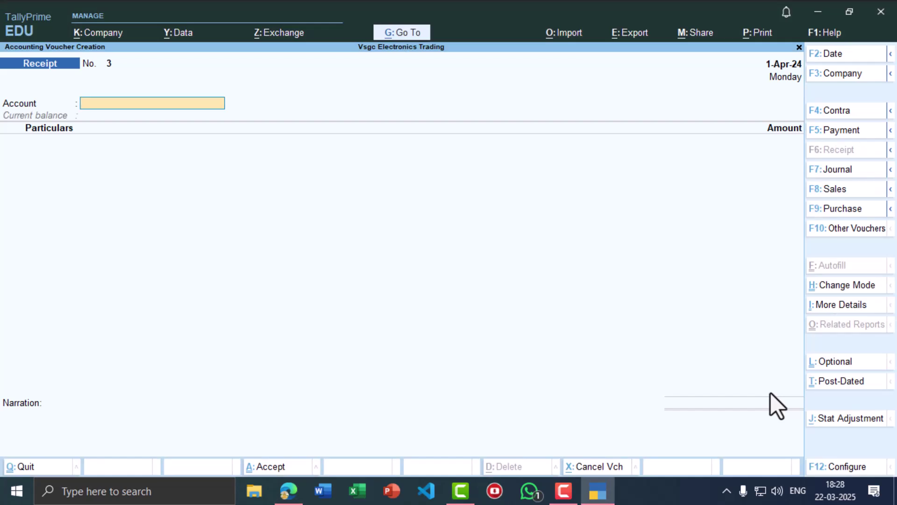
Set the third receipt's account to State Bank of India and credit Kripal Traders with 87,846, checking the name and amount in the PDF.
text(St)
key(Return)
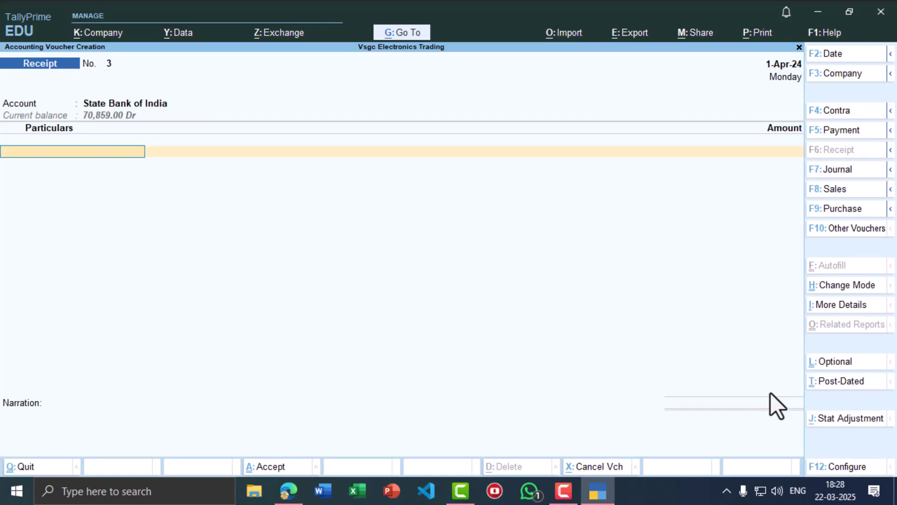
key(alt+Tab)
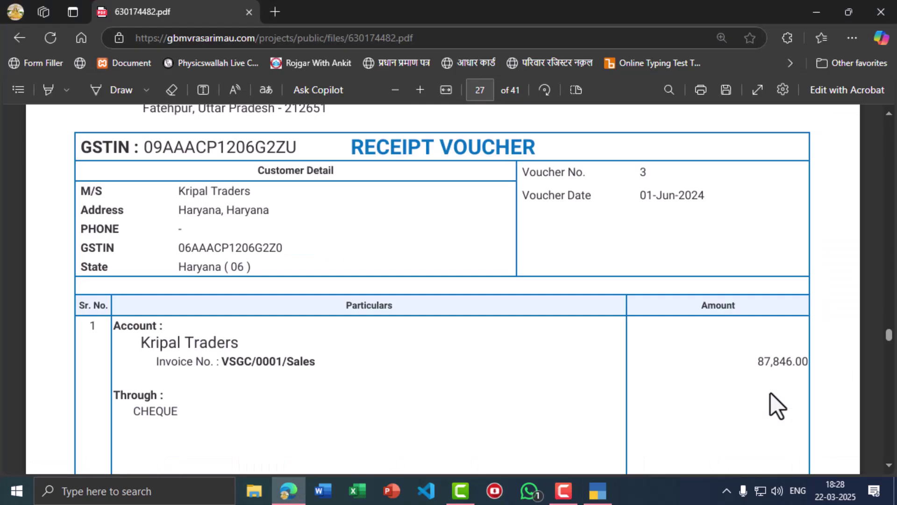
key(alt+Tab)
text(Kri)
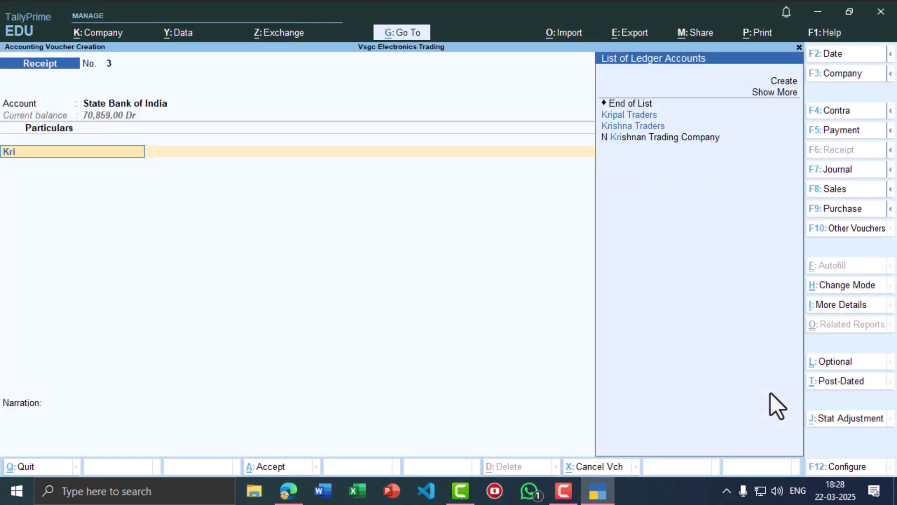
key(Down)
key(Return)
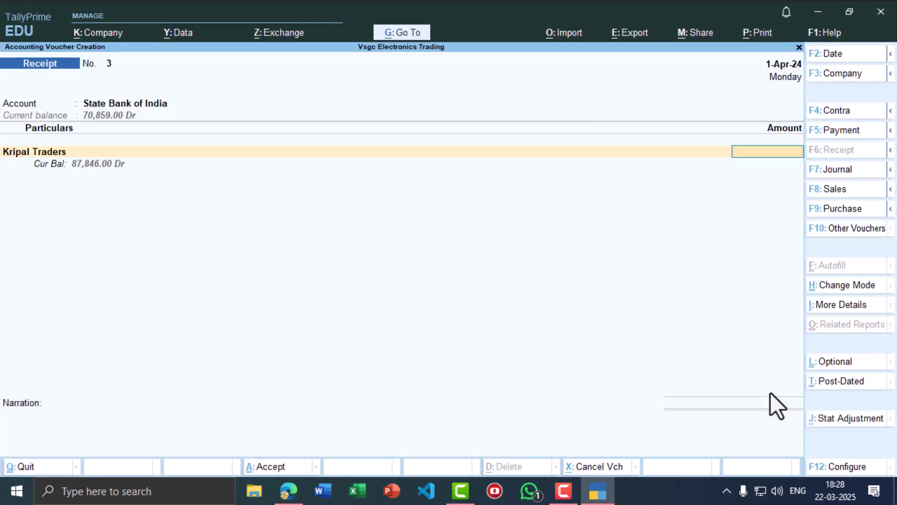
key(alt+Tab)
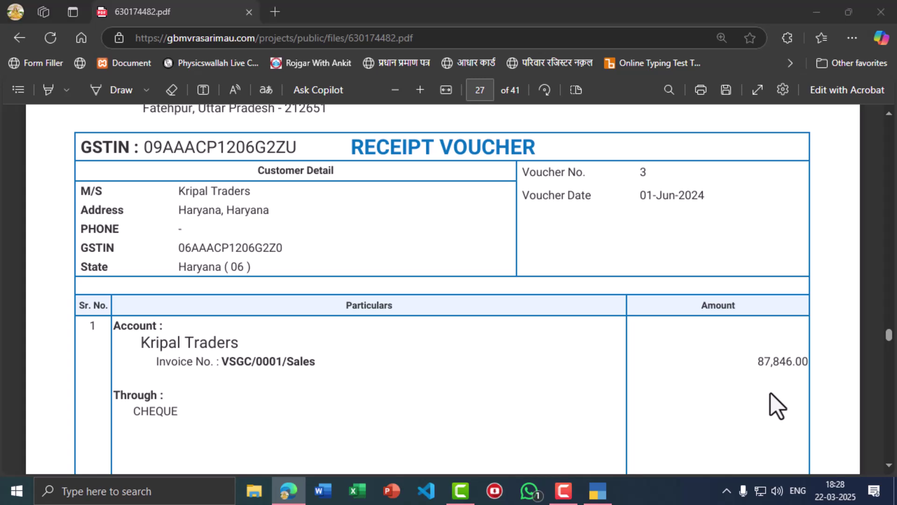
key(alt+Tab)
text(87,8)
text(46)
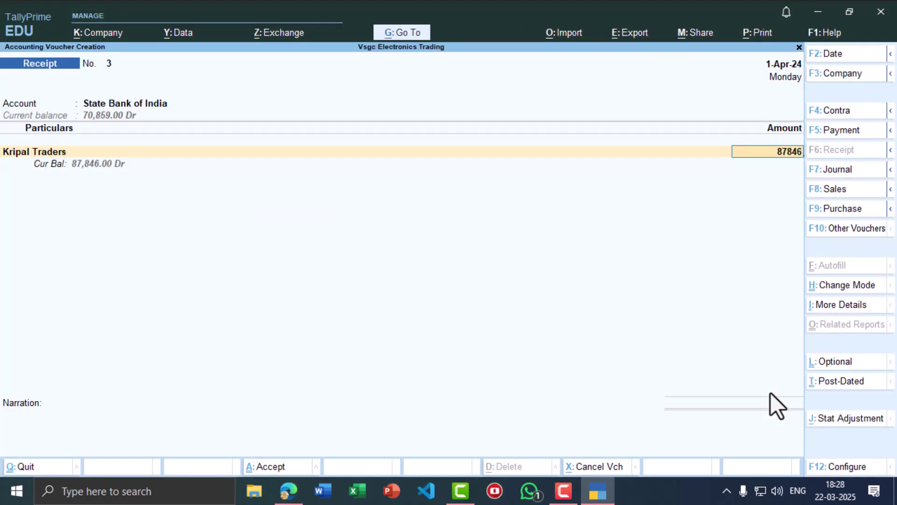
key(Return)
Allocate the Kripal Traders amount as Agst Ref against pending bill 1 and finish the particulars.
key(Return)
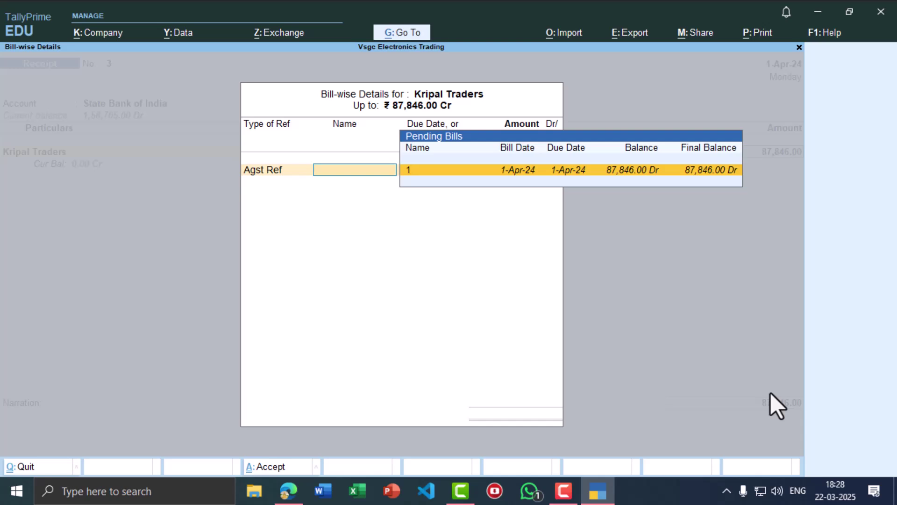
key(Return)
key(Return)
key(Return)
key(Return)
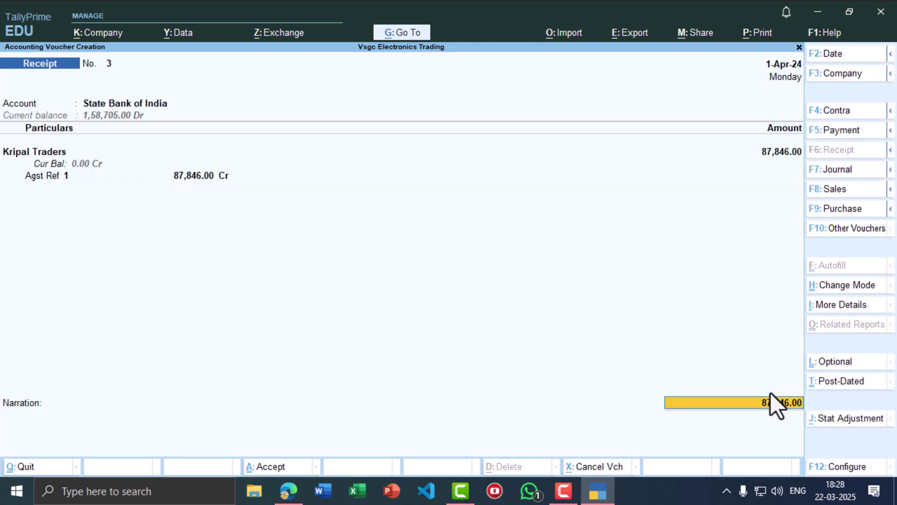
Accept the State Bank of India allocation as Cheque/DD without instrument details and save the voucher without a narration.
key(Return)
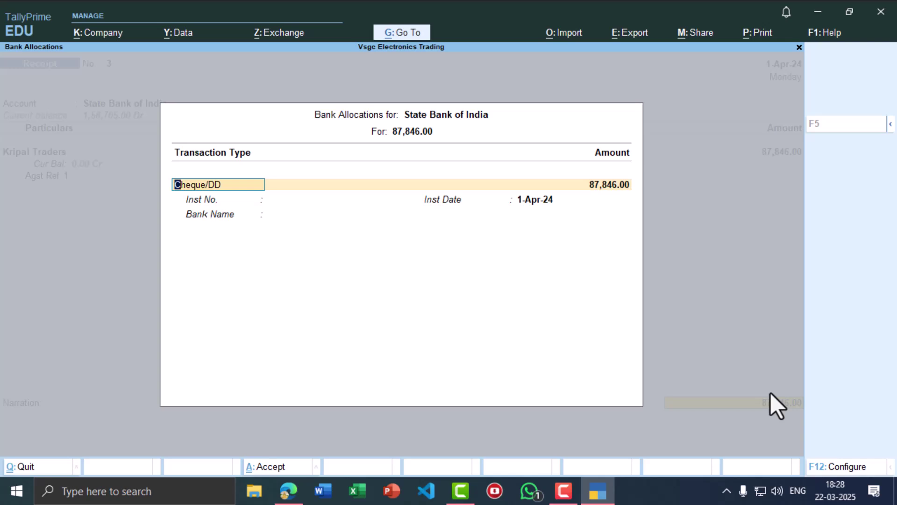
key(Return)
key(Return)
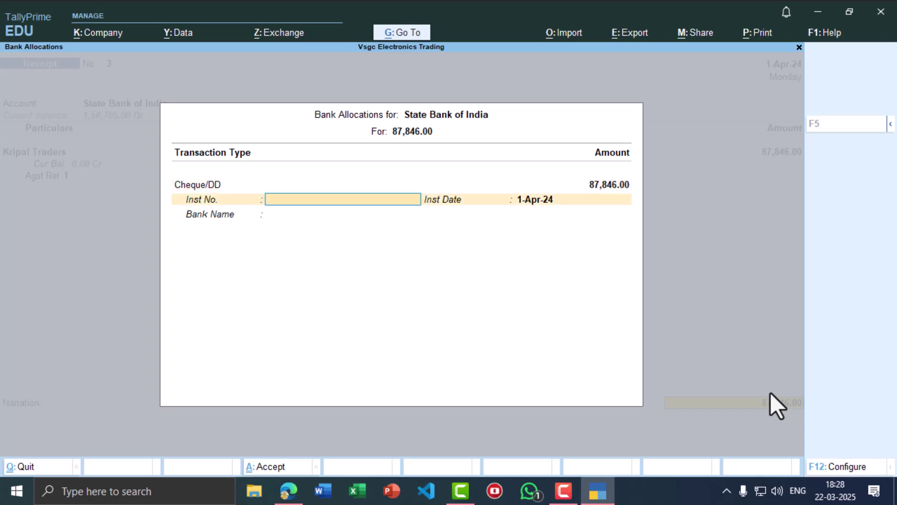
key(Return)
key(Return)
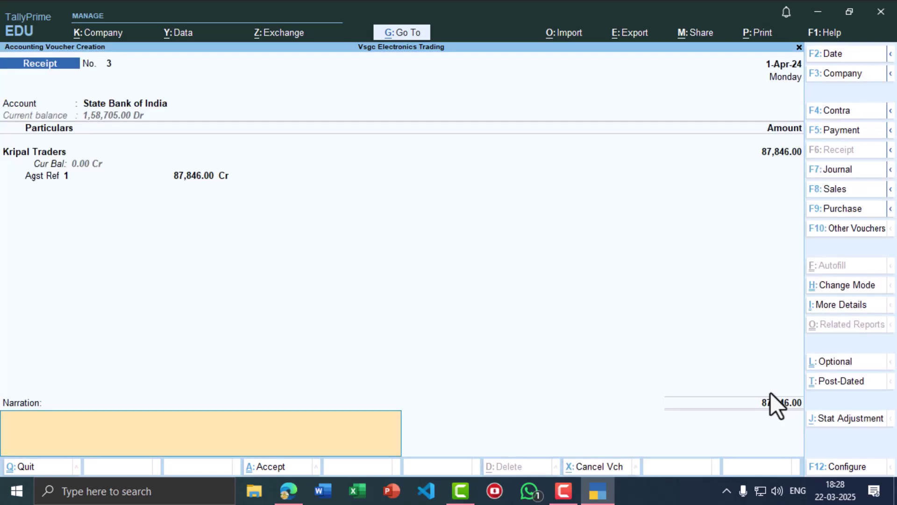
key(Return)
key(Return)
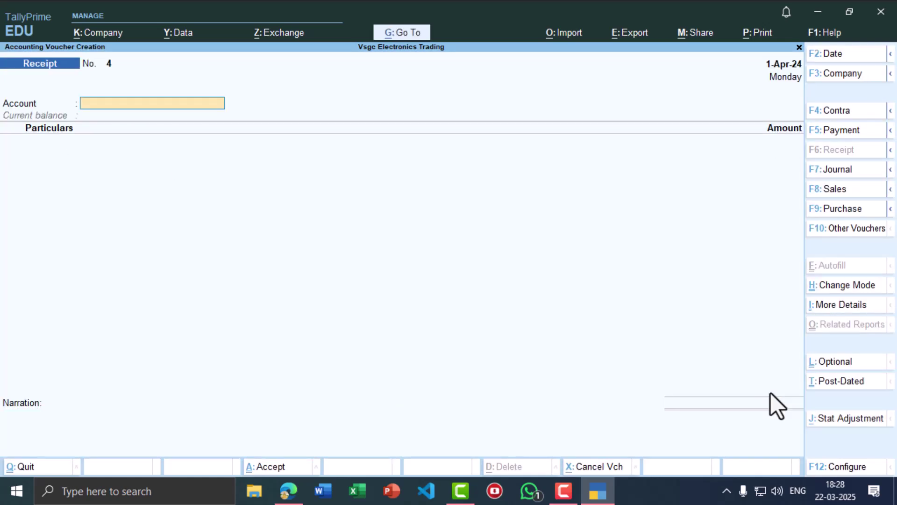
Examine the customer, invoice number, amount and payment mode of receipt voucher 4 in the PDF in Edge, and return to TallyPrime.
key(alt+Tab)
scroll(498, 338, down, 3)
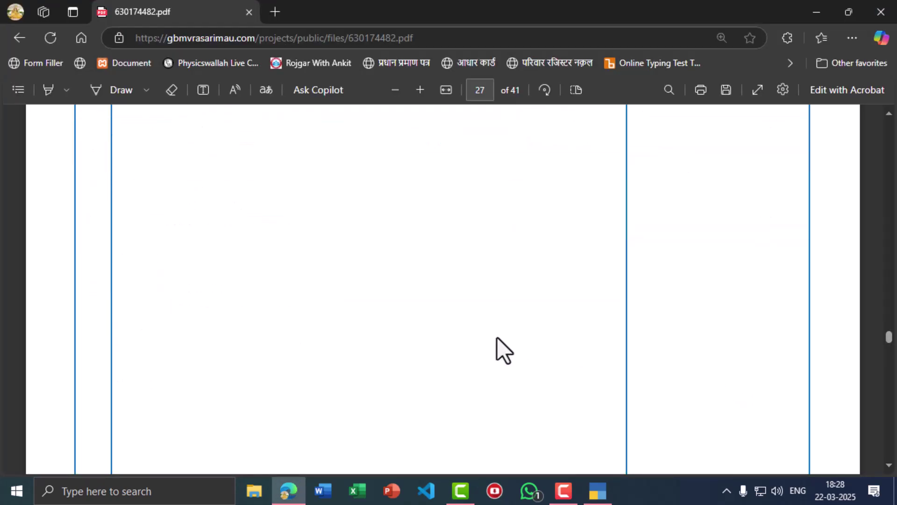
scroll(463, 339, down, 15)
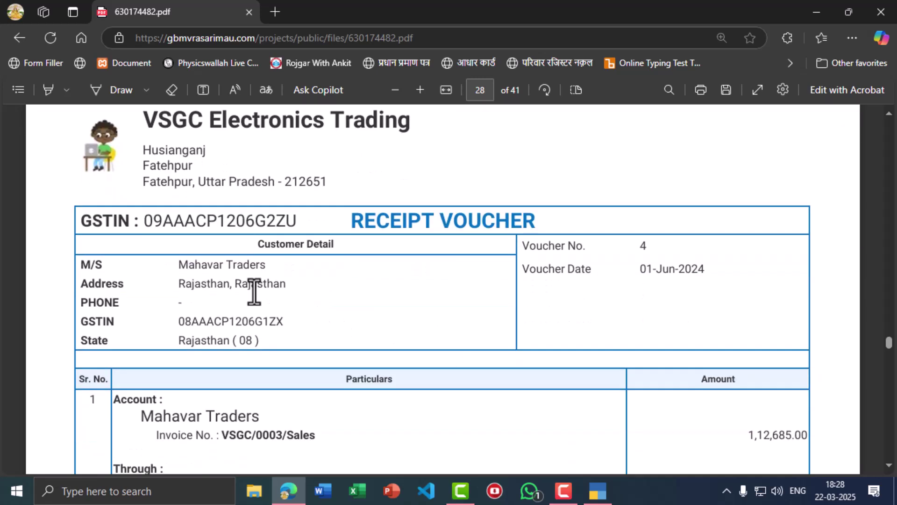
scroll(254, 292, down, 3)
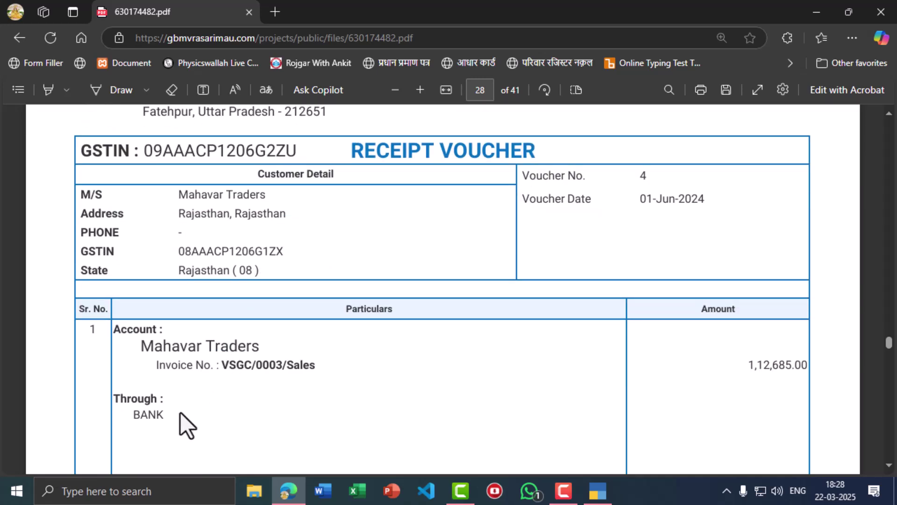
key(alt+Tab)
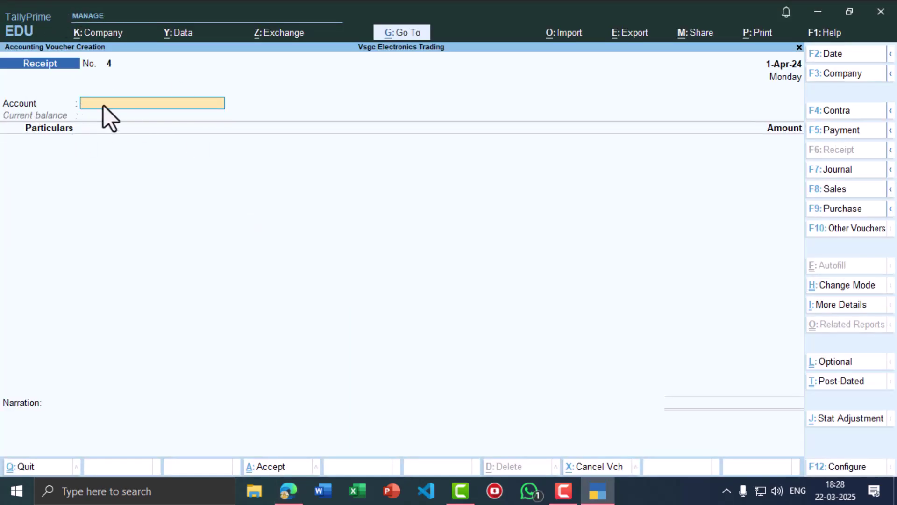
Set the fourth receipt's account to State Bank of India and credit Mahavar Traders with 1,12,685, checking the amount in the PDF.
text(St)
key(Return)
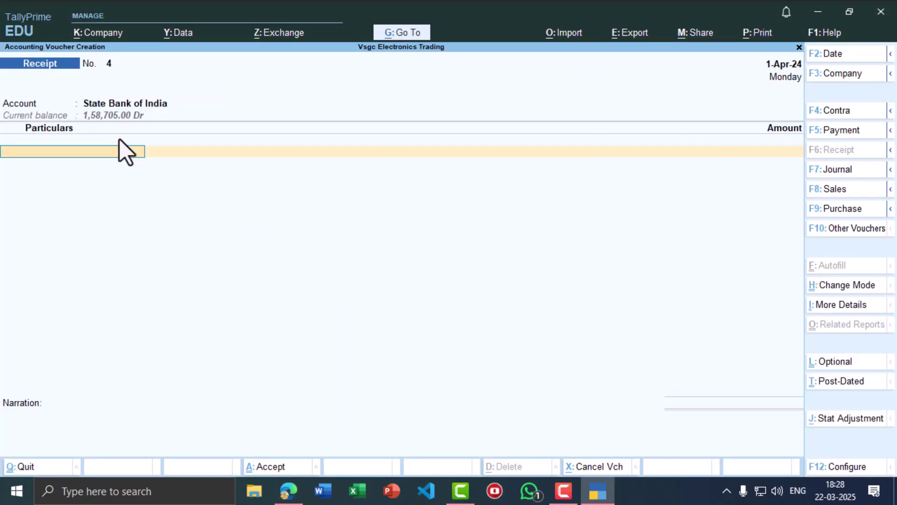
text(ma)
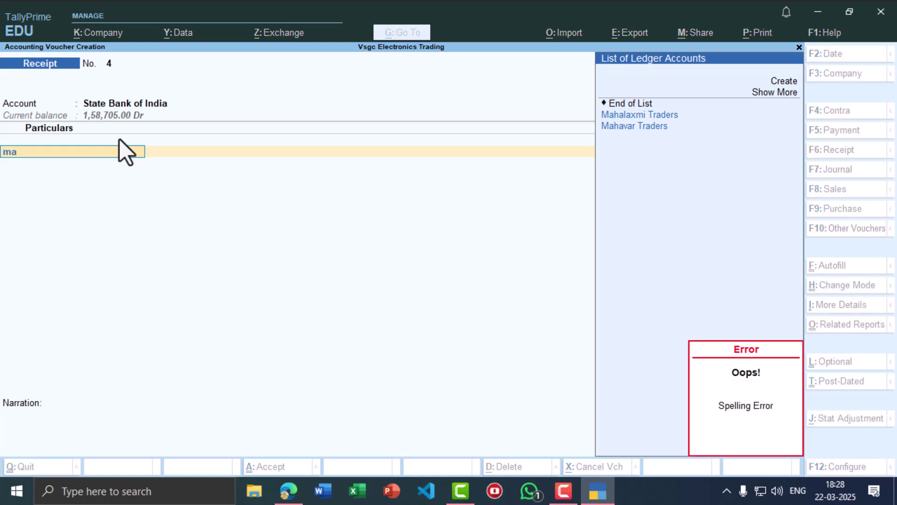
key(Down)
key(Down)
key(Return)
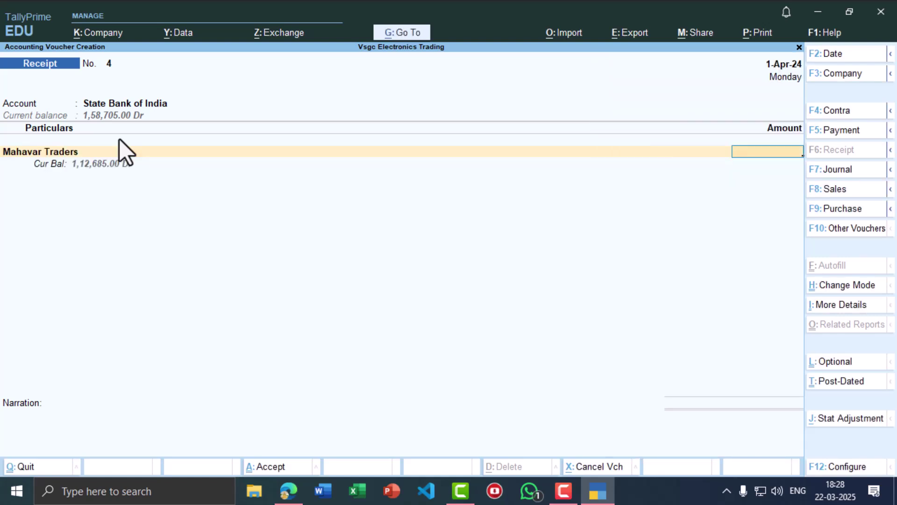
key(alt+Tab)
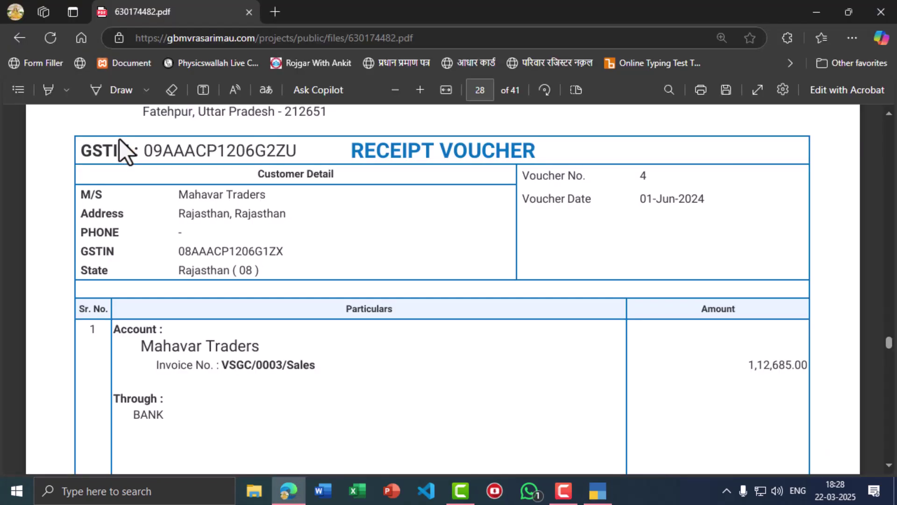
key(alt+Tab)
text(12)
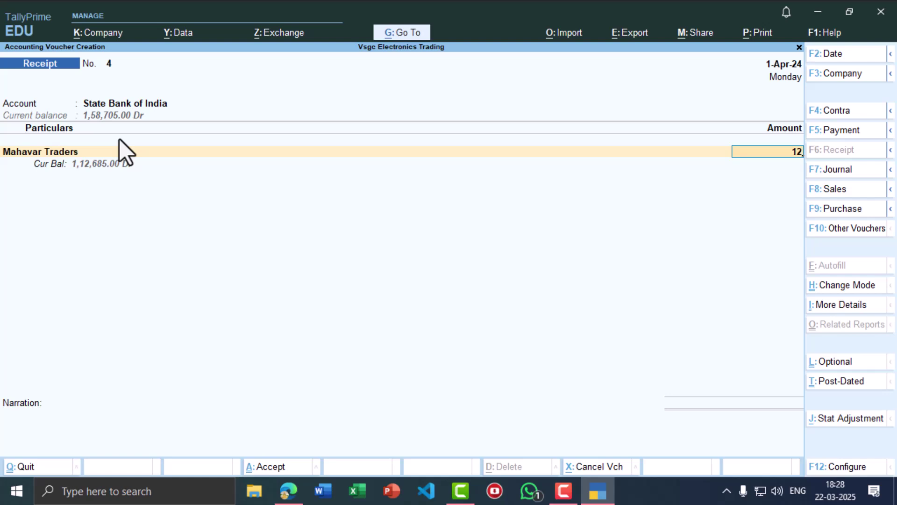
key(BackSpace)
text(12685)
key(Return)
Allocate the Mahavar Traders amount as Agst Ref against pending bill 3 and finish the particulars.
key(Return)
key(Return)
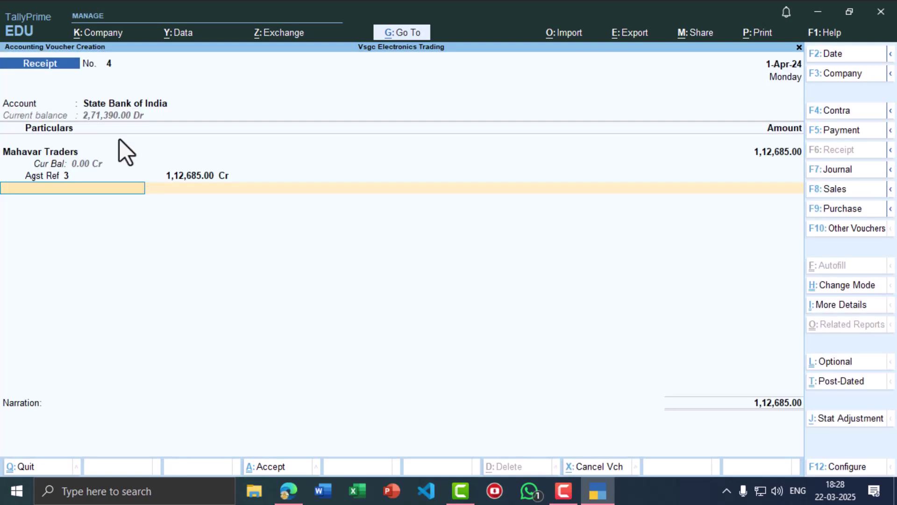
key(Return)
Keep Cheque/DD as the bank transaction type without instrument details and save the Mahavar Traders receipt without a narration.
key(Return)
key(Return)
key(Return)
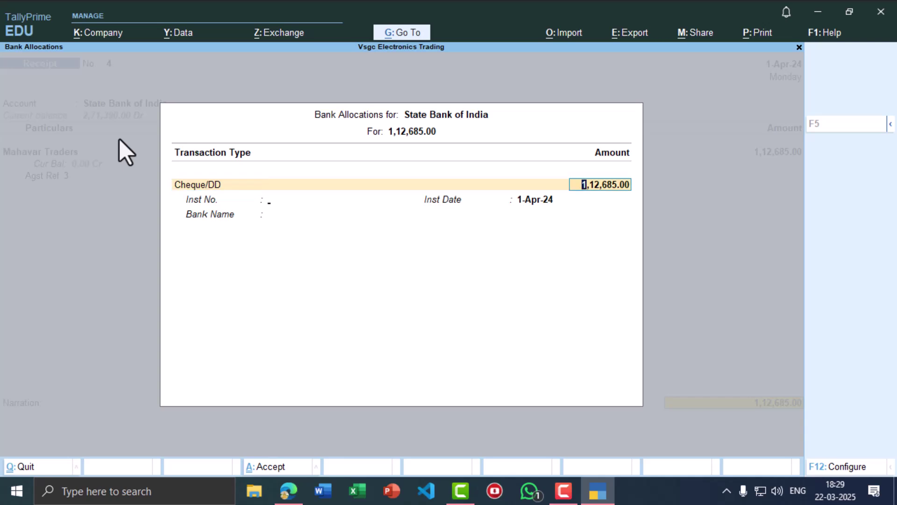
key(Return)
key(Return)
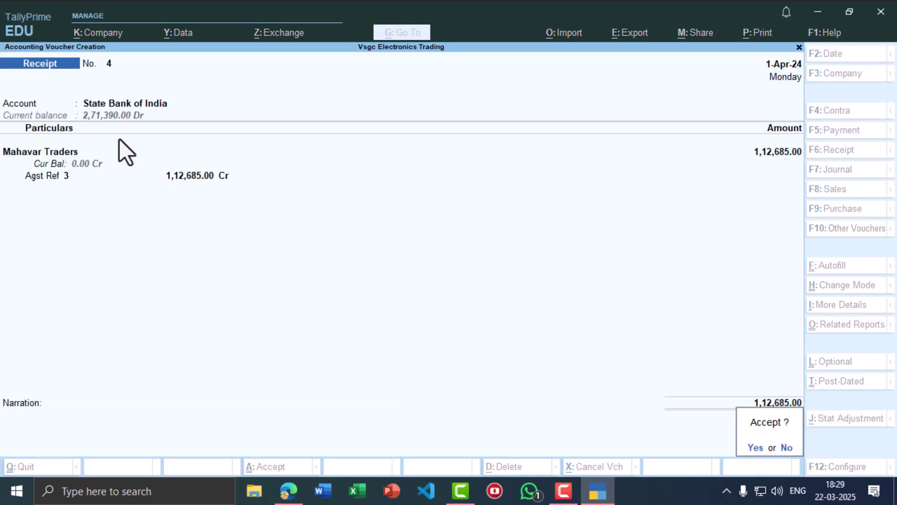
key(Return)
Examine the customer, invoice number, amount, note and payment mode of receipt voucher 5 in the PDF in Edge, and return to TallyPrime.
key(alt+Tab)
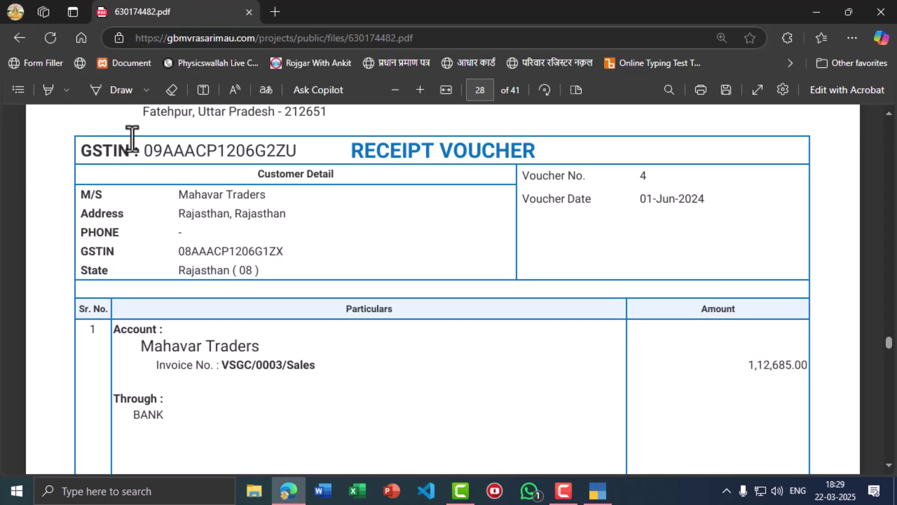
scroll(419, 430, down, 5)
scroll(392, 386, down, 6)
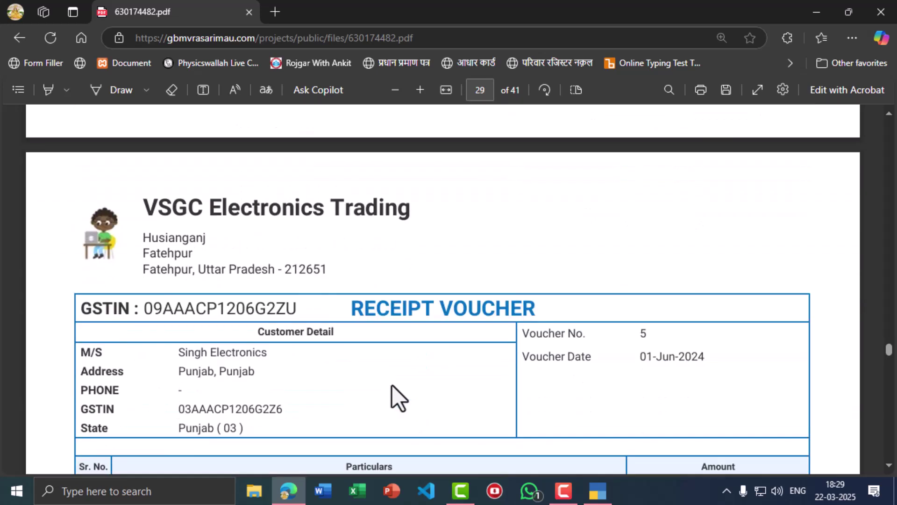
scroll(243, 344, down, 3)
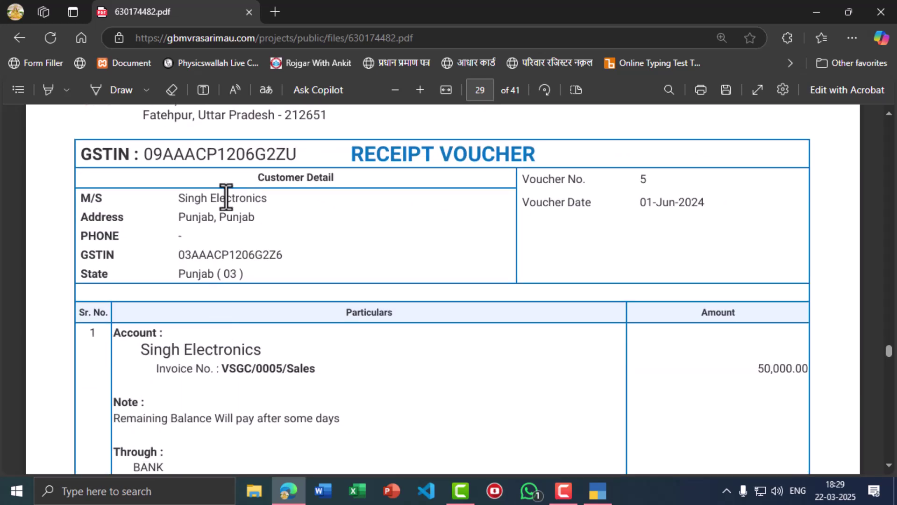
scroll(202, 426, down, 2)
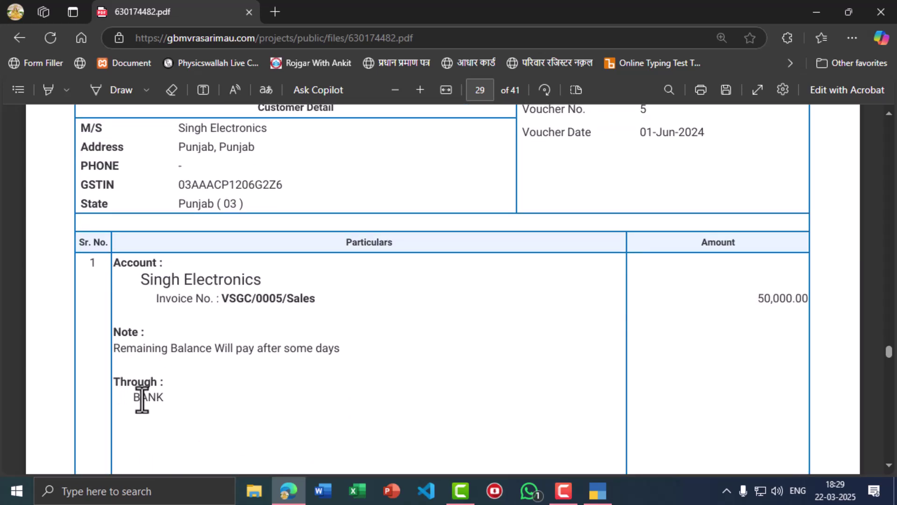
key(alt+Tab)
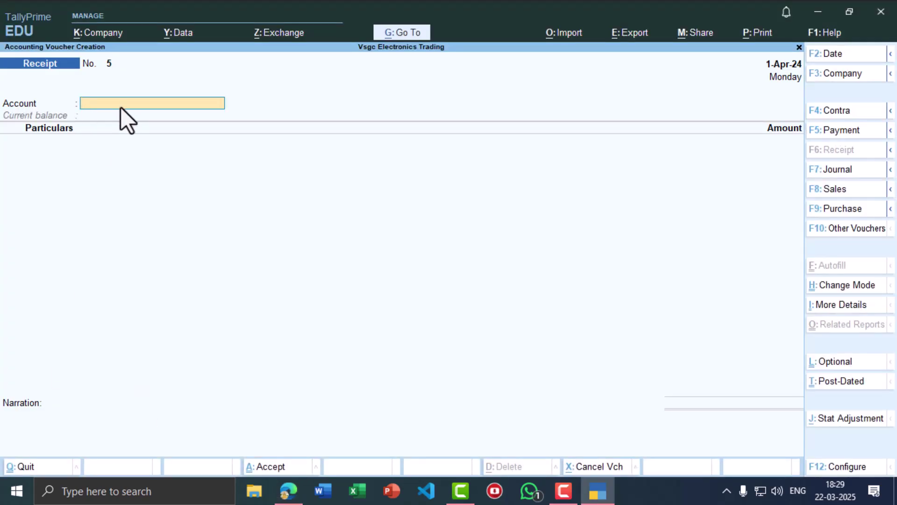
Set the fifth receipt's account to State Bank of India and credit Singh Electronics with 50,000, checking the name and amount in the PDF.
text(Sta)
key(Return)
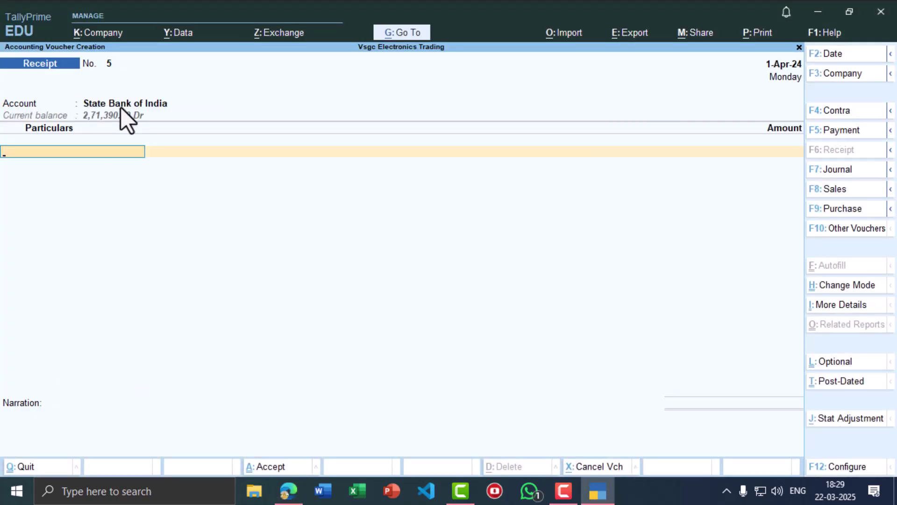
key(alt+Tab)
key(alt+Tab)
text(Singh)
key(Return)
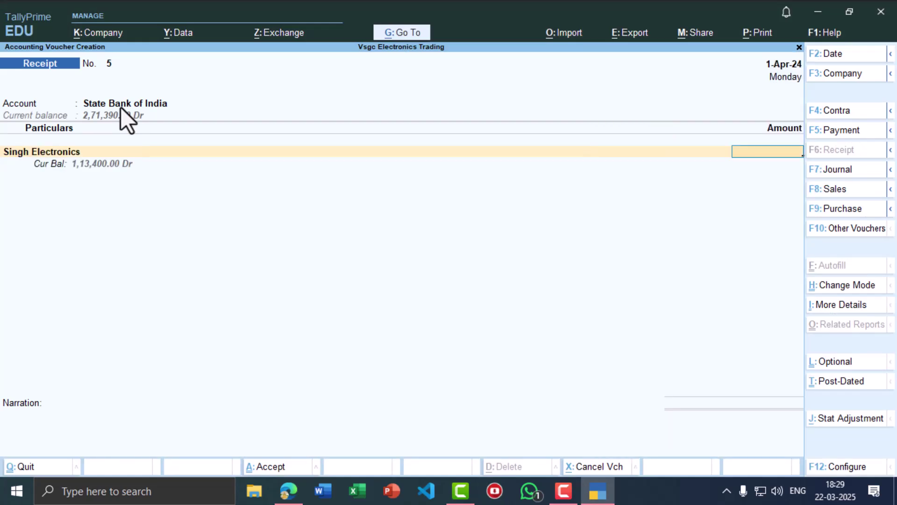
key(alt+Tab)
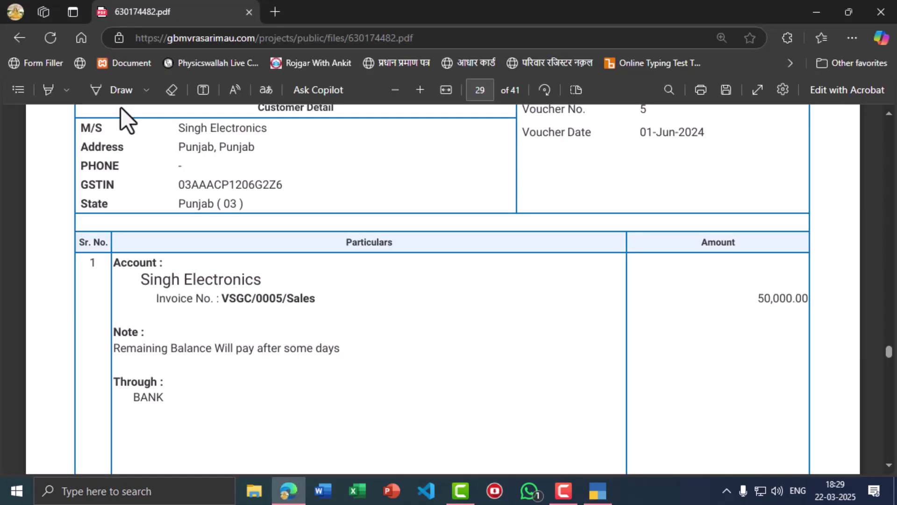
key(alt+Tab)
text(50,)
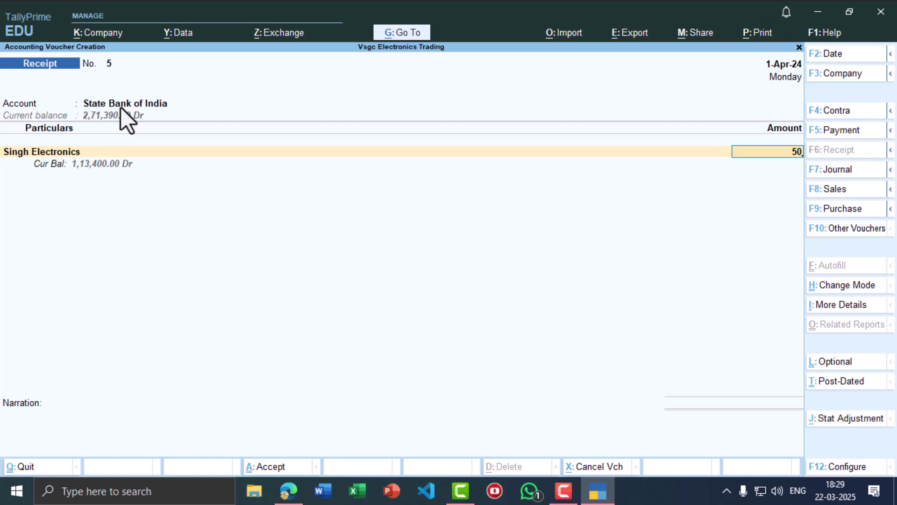
text(000)
key(Return)
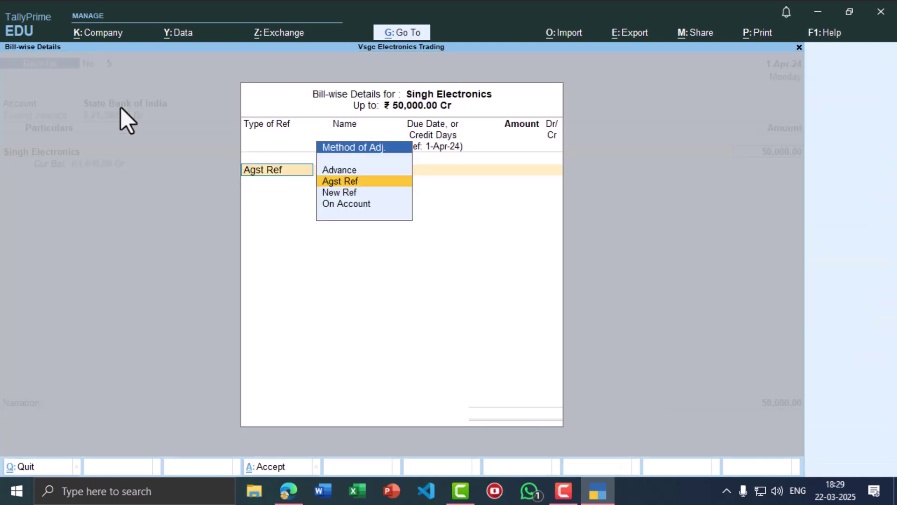
Allocate the Singh Electronics amount as Agst Ref against pending bill 5 and pass the bank allocation without instrument details.
key(Return)
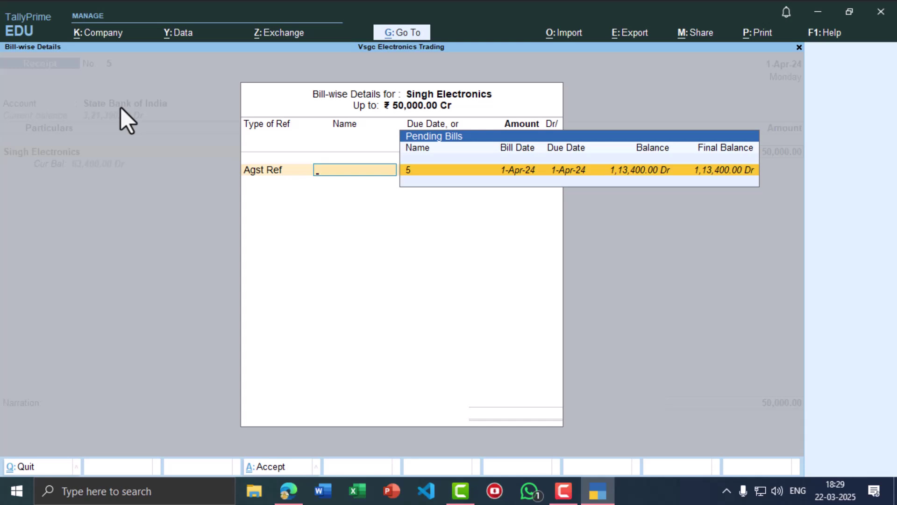
key(Return)
key(Return)
key(Return)
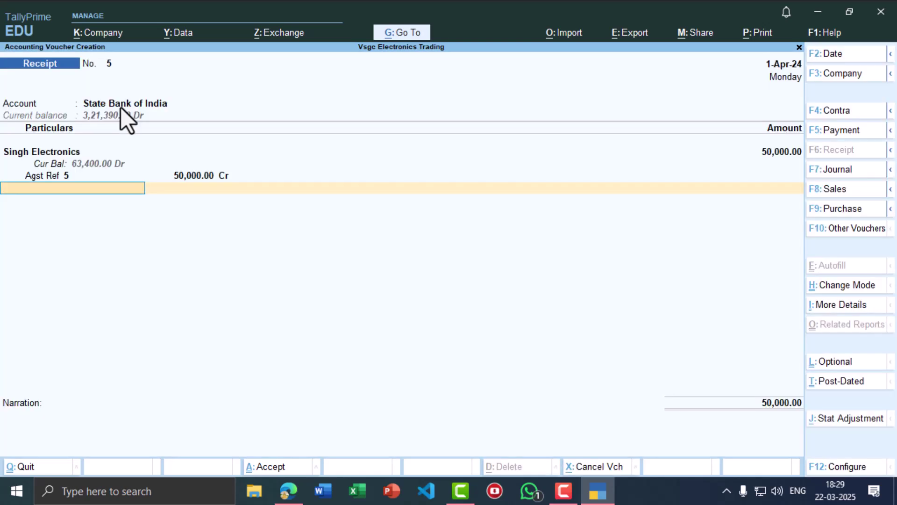
key(Return)
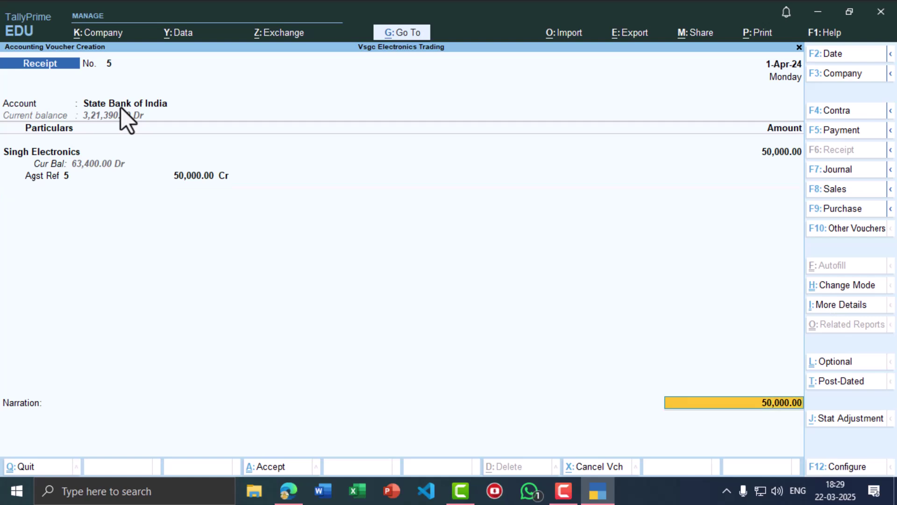
key(Return)
key(Return)
key(Return)
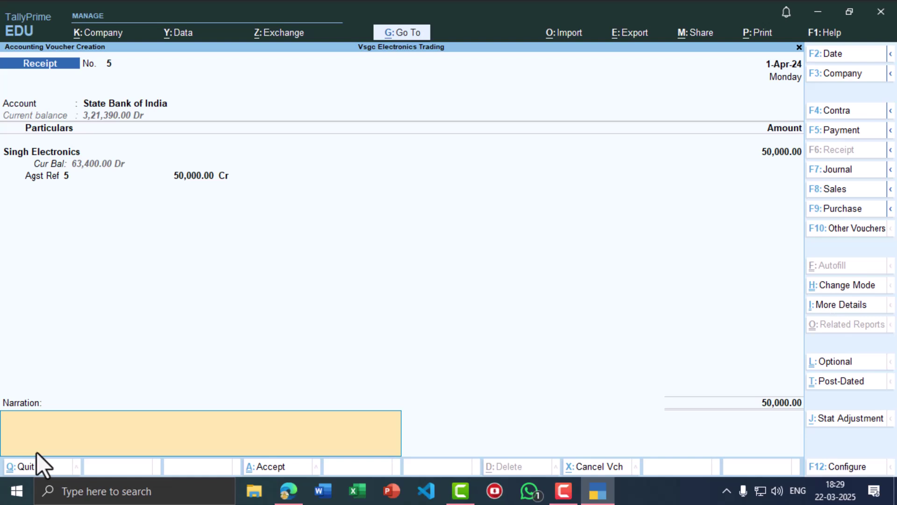
Copy voucher 5's note from the PDF in Edge into TallyPrime as the narration "Remaining Balance Will pay after some days" and save the receipt.
key(alt+Tab)
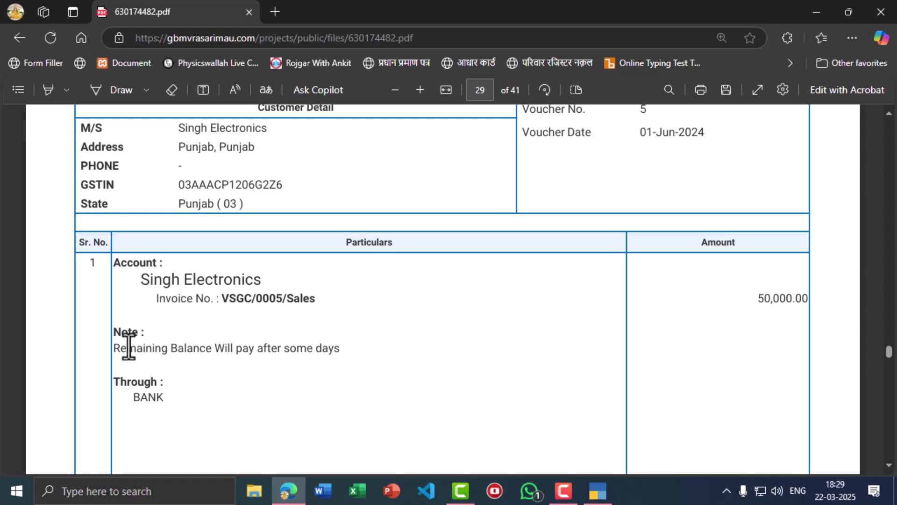
drag(114, 349, 371, 365)
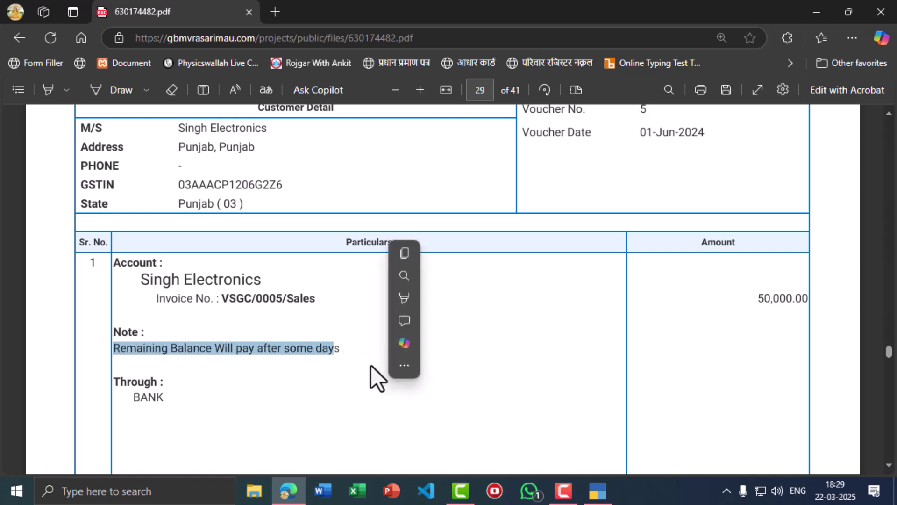
click(405, 252)
click(598, 491)
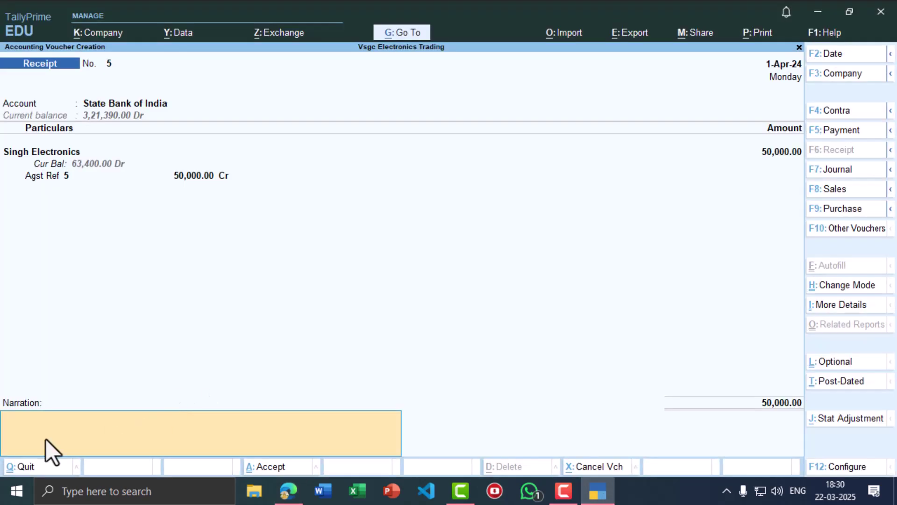
key(ctrl+alt+v)
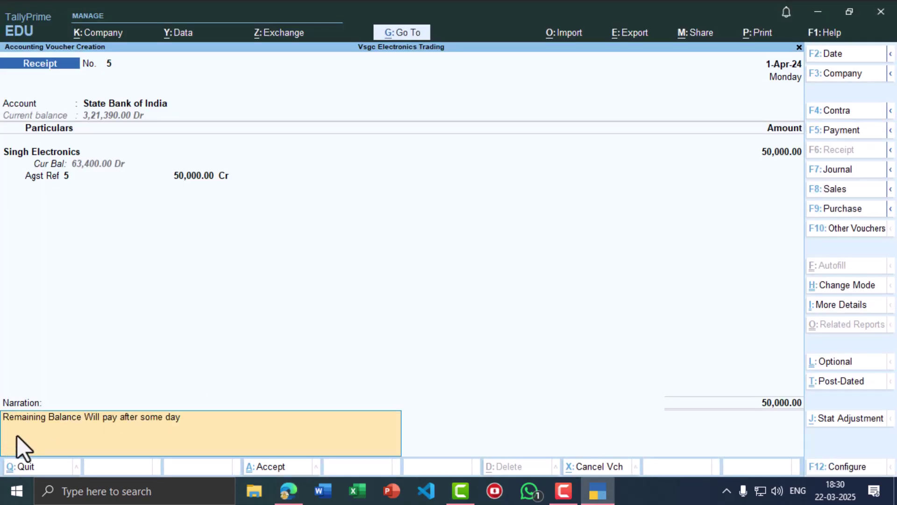
text(s)
key(Return)
key(Return)
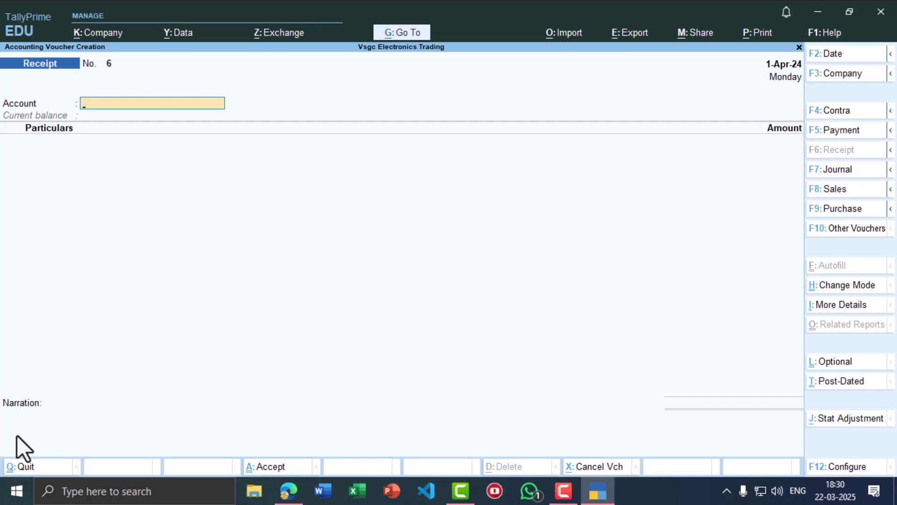
Examine the customer, invoice number, amount, note and payment mode of receipt voucher 6 in the PDF in Edge, and return to TallyPrime.
key(alt+Tab)
scroll(425, 226, down, 6)
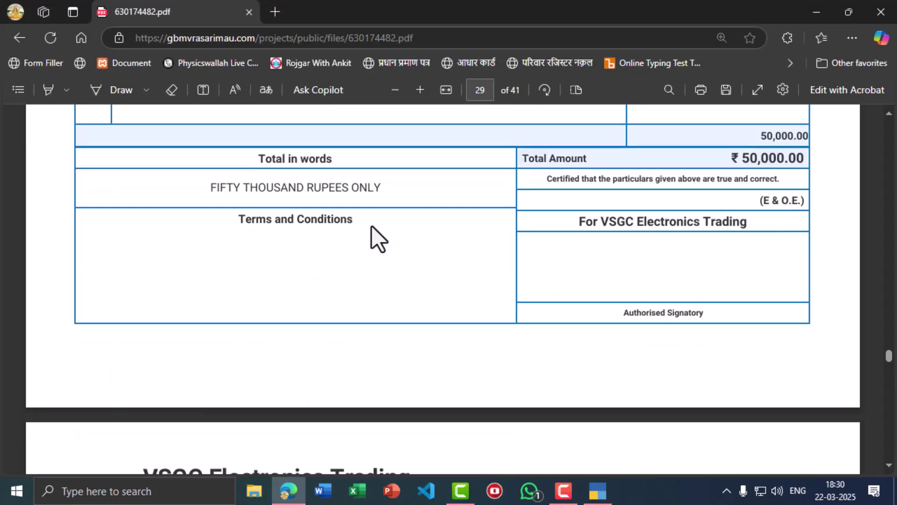
scroll(372, 227, down, 10)
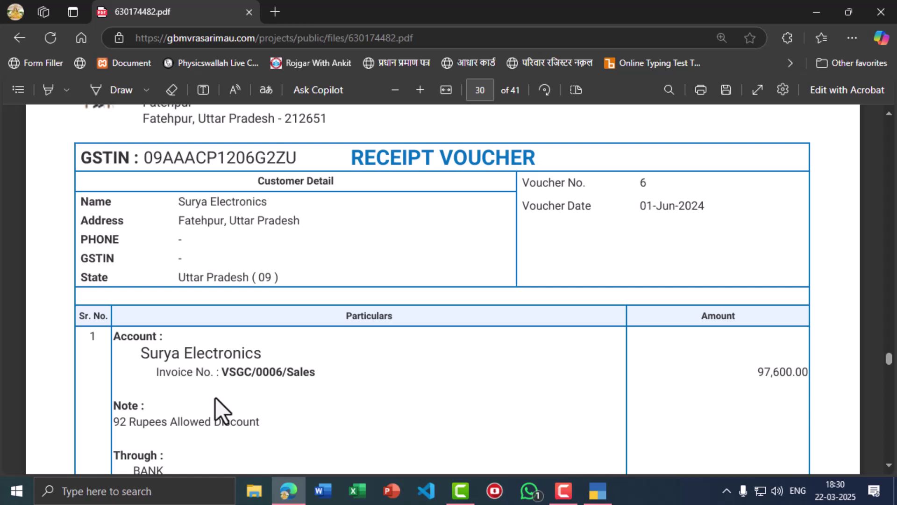
scroll(175, 441, down, 2)
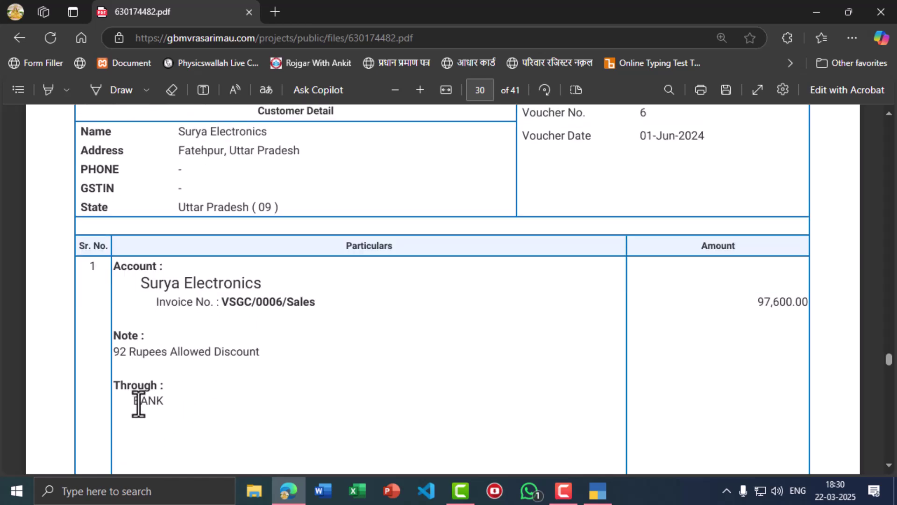
key(alt+Tab)
Set the sixth receipt's account to State Bank of India and credit Surya Electronics with 97,600, rechecking the voucher in the PDF.
text(Sta)
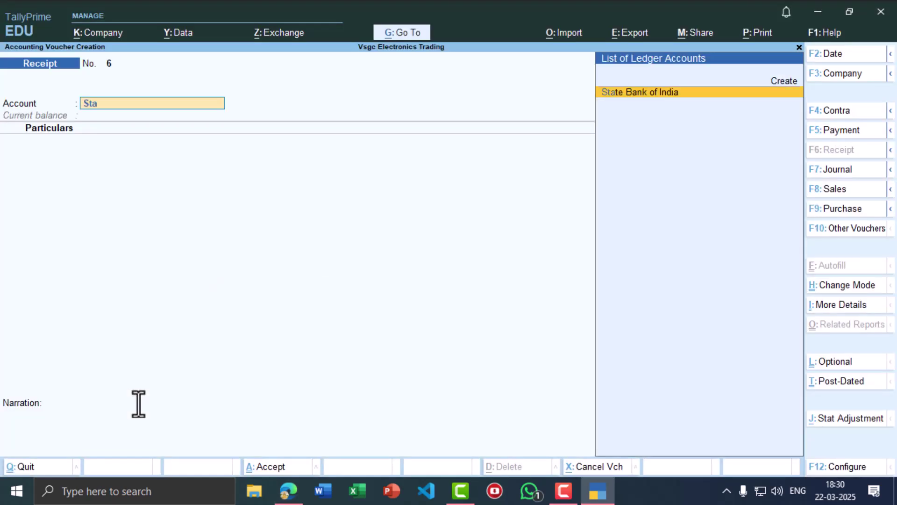
key(Return)
key(alt+Tab)
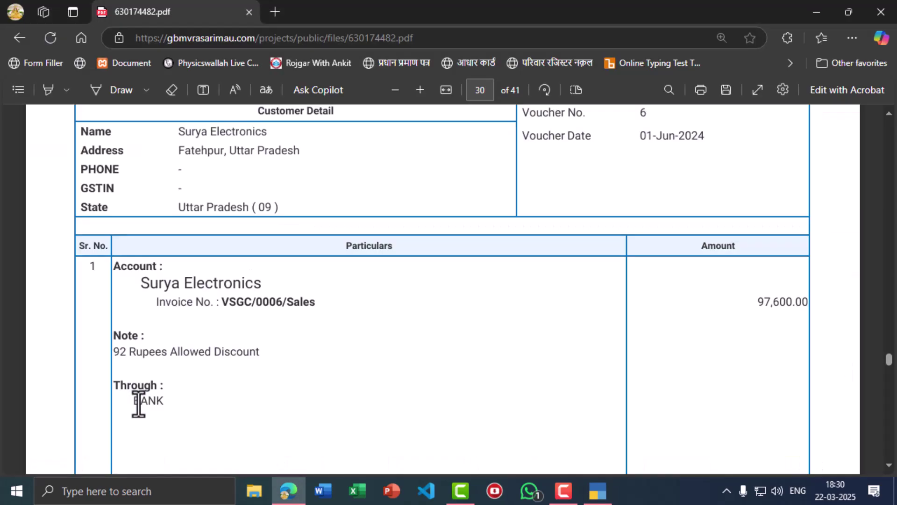
key(alt+Tab)
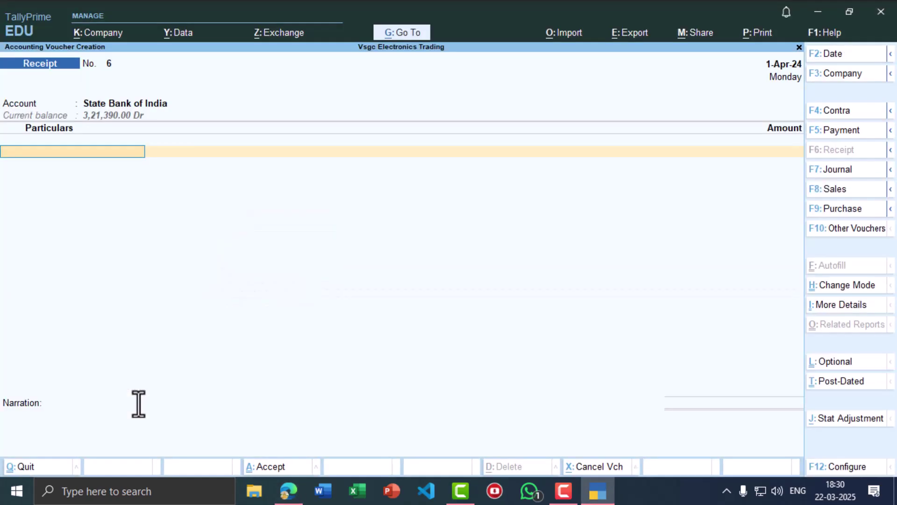
text(Sur)
key(Return)
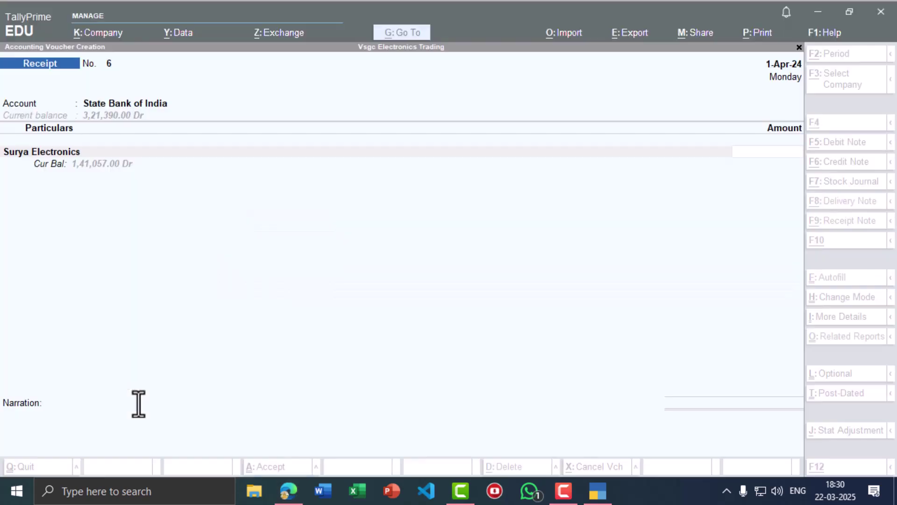
text(97600)
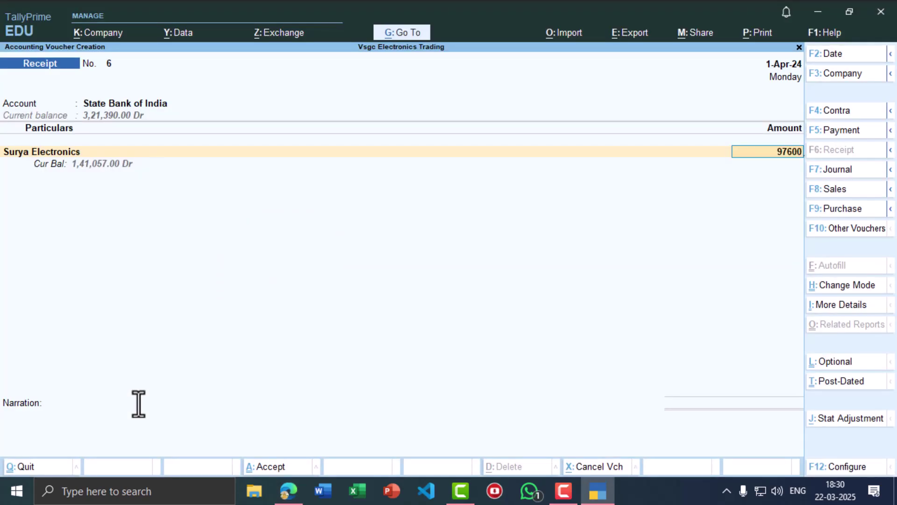
key(Return)
Allocate the Surya Electronics amount as Agst Ref against pending bill 6, checking the invoice number in the PDF in Edge.
key(Return)
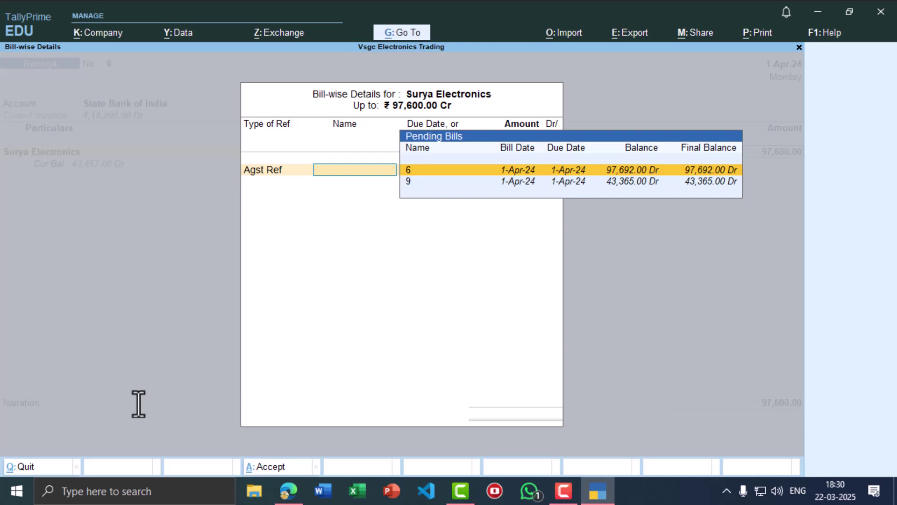
key(alt+Tab)
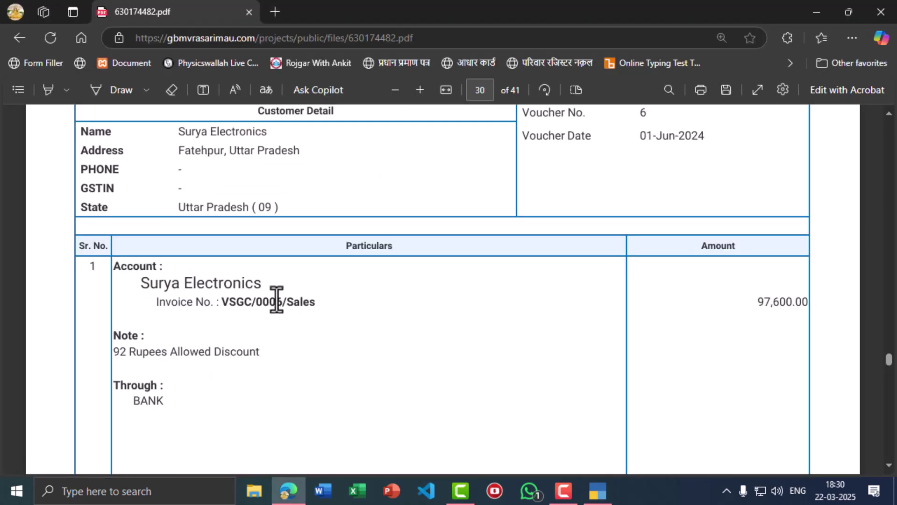
key(alt+Tab)
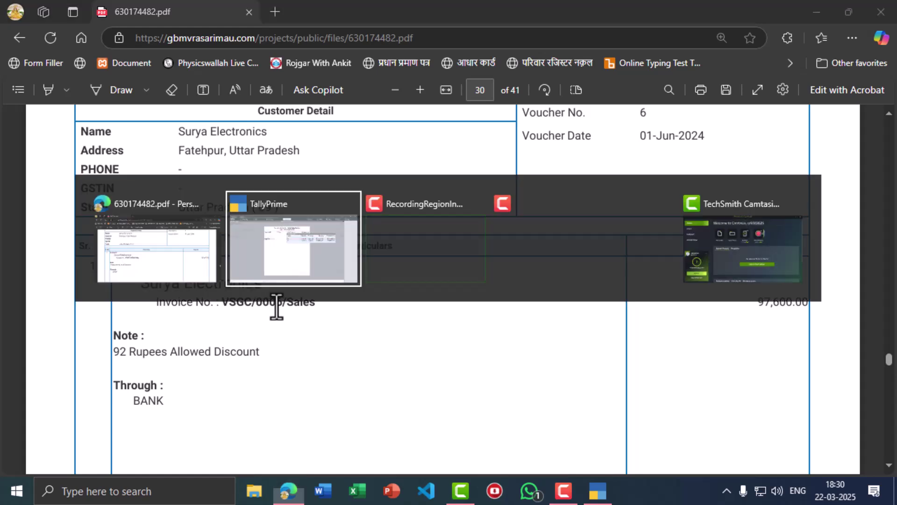
key(Down)
key(Up)
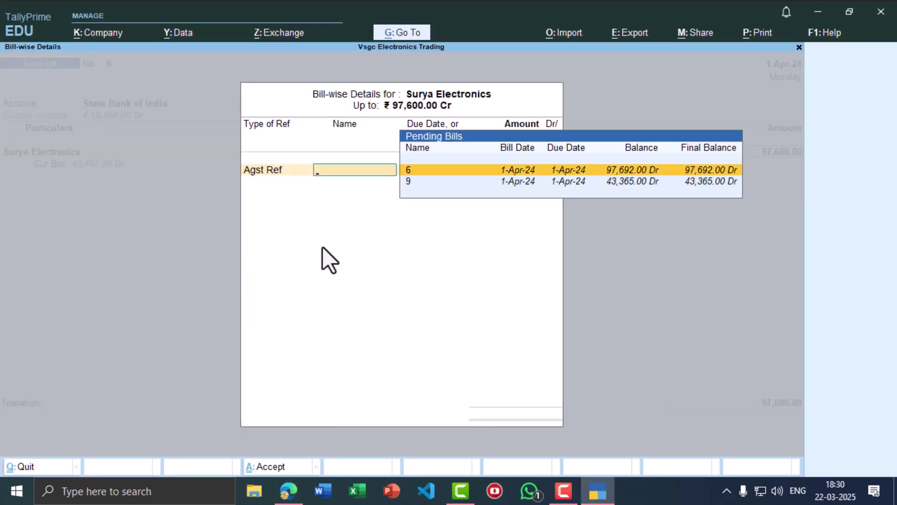
key(Return)
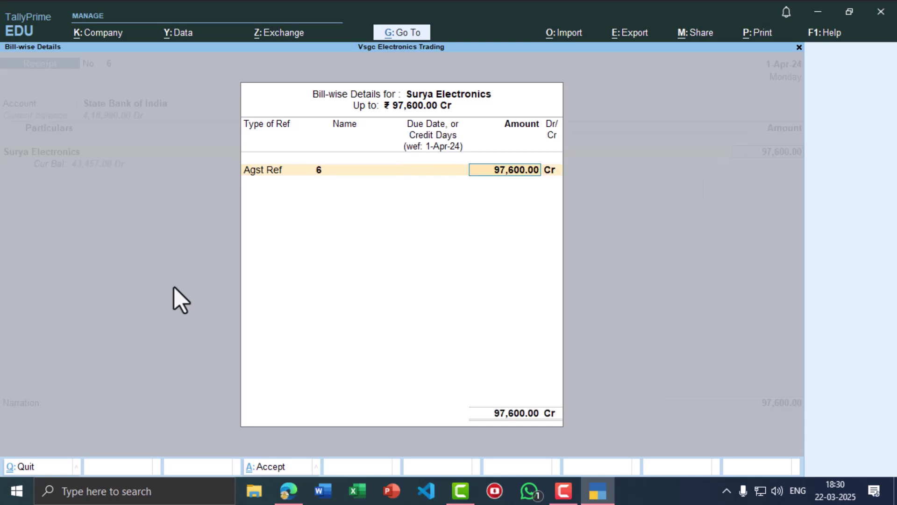
key(Return)
key(Return)
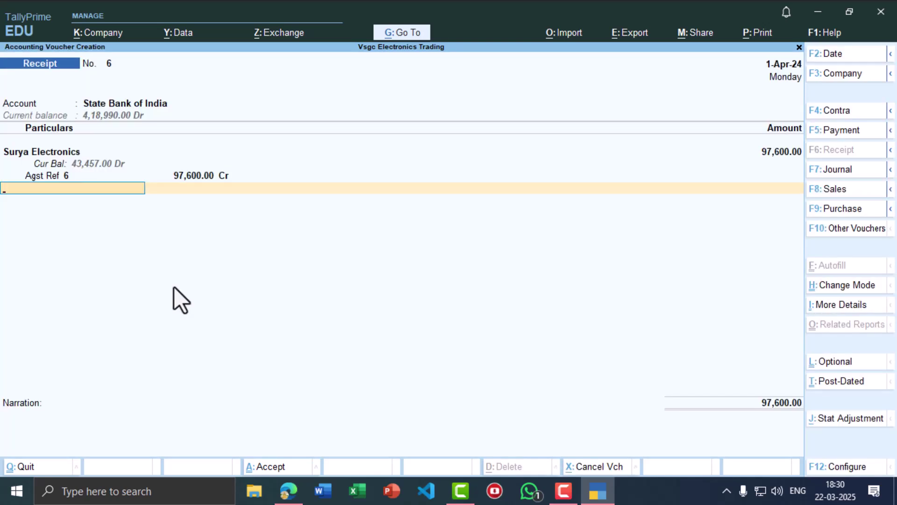
Copy the discount note of receipt voucher 6 from the PDF in Edge and return to TallyPrime.
key(alt+Tab)
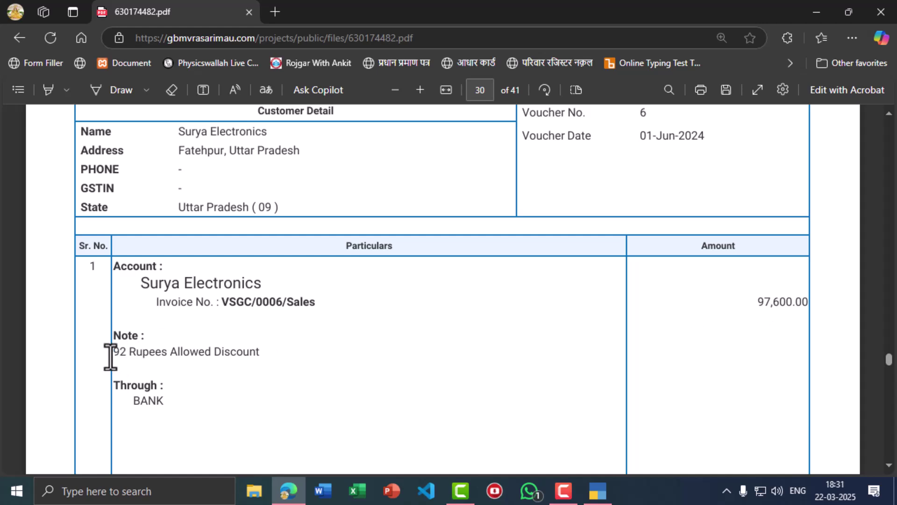
drag(111, 356, 274, 352)
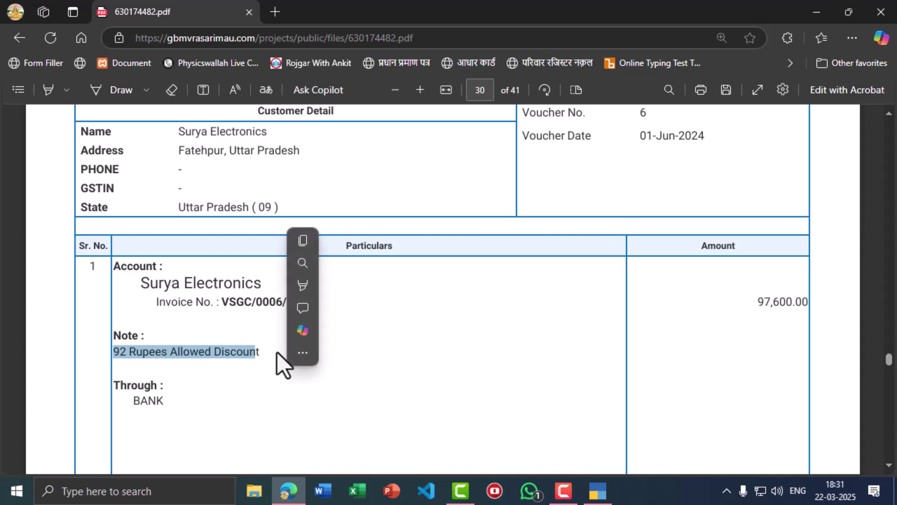
key(ctrl+c)
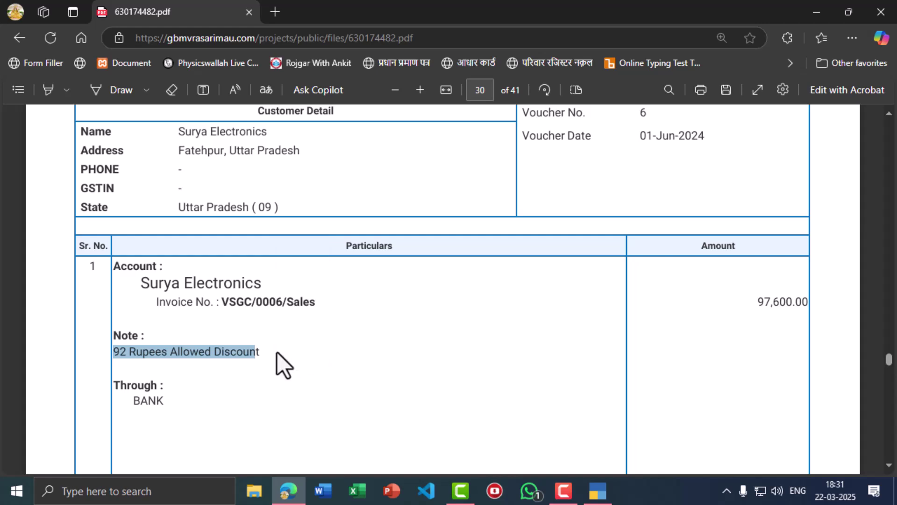
click(607, 491)
Finish the sixth receipt's particulars and keep Cheque/DD as the bank transaction type without instrument details.
key(Return)
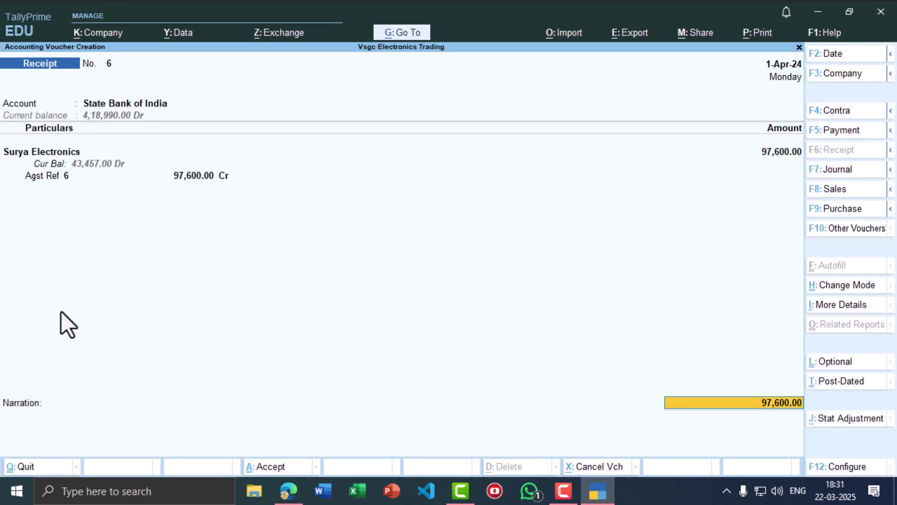
key(Return)
key(Return)
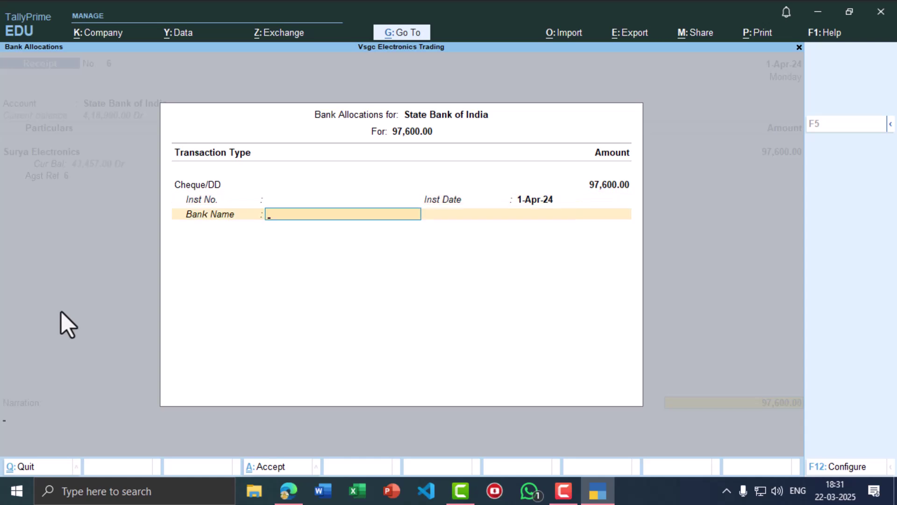
key(Return)
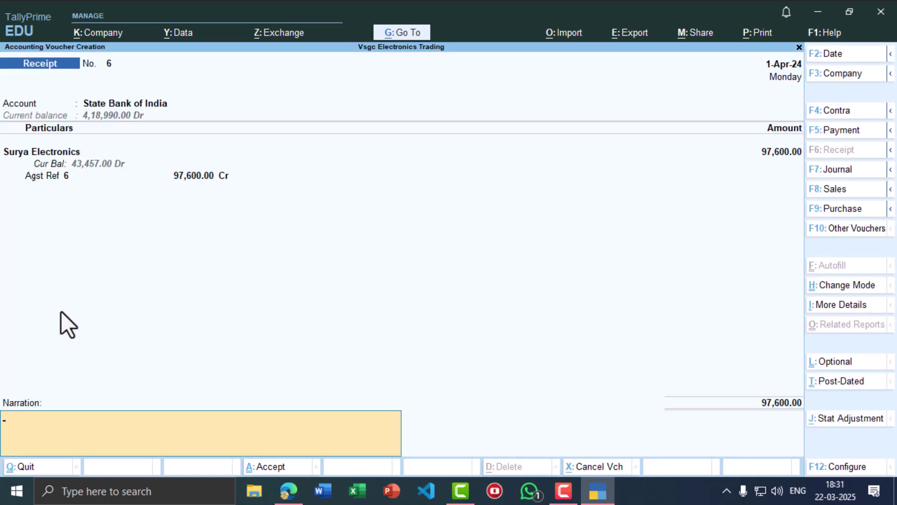
Add the narration "92 Rupees Allowed Discount" from the copied note and save the Surya Electronics receipt.
key(ctrl)
key(ctrl+v)
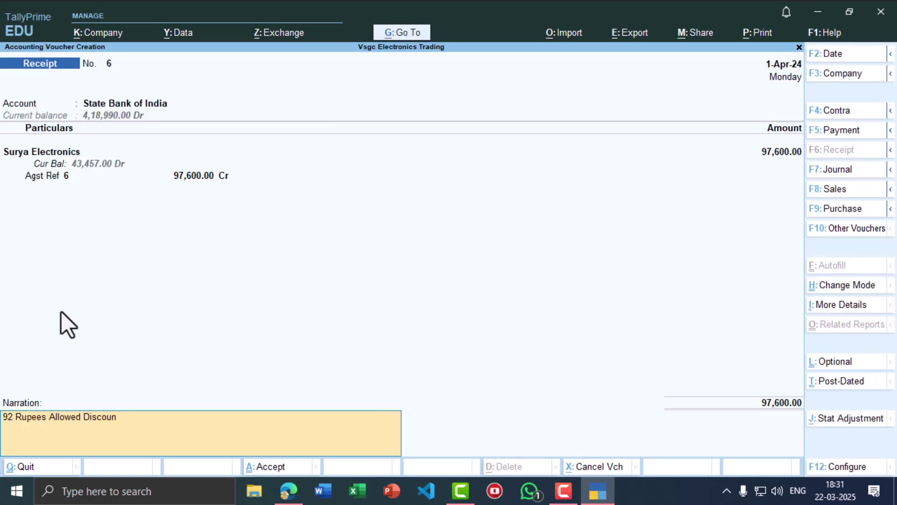
text(t)
key(Return)
key(y)
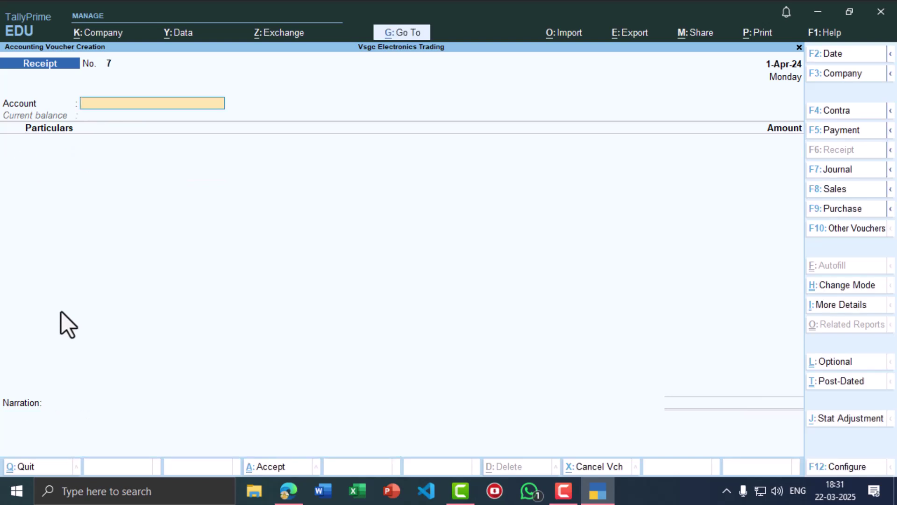
Examine the customer, invoice number, amount, note and payment mode of receipt voucher 7 in the PDF in Edge, and return to TallyPrime.
key(alt+Tab)
scroll(197, 304, down, 10)
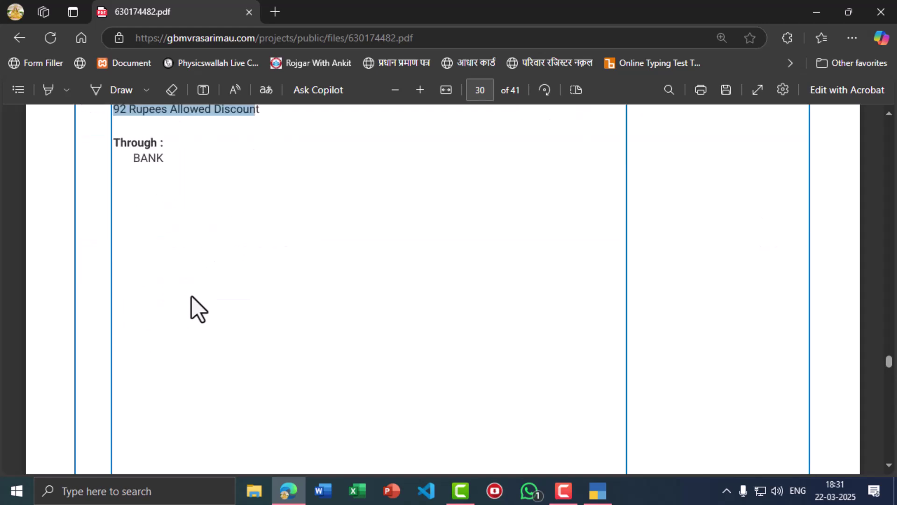
scroll(194, 299, down, 6)
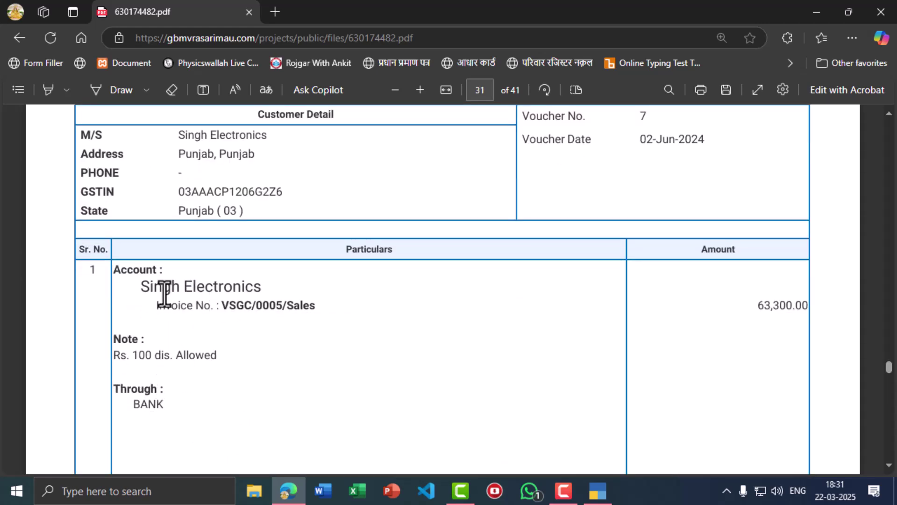
key(alt+Tab)
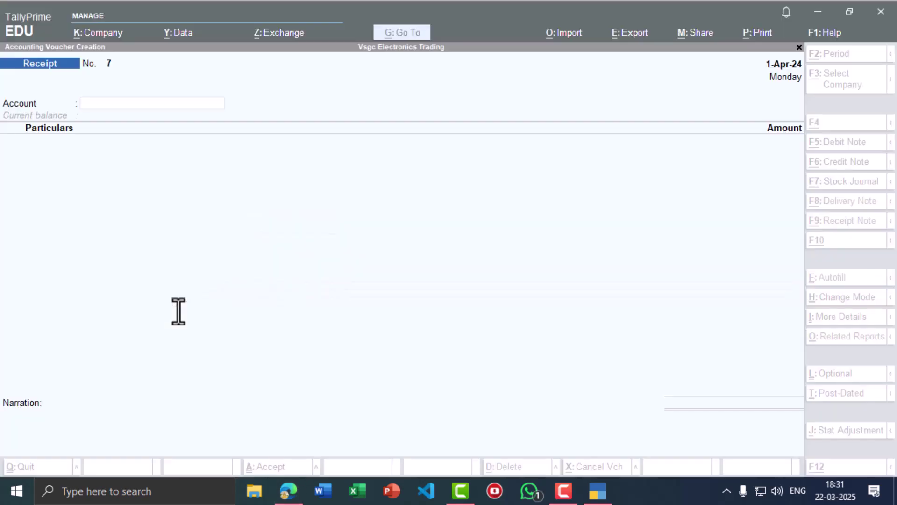
Set receipt voucher 7's account to State Bank of India and choose Singh Electronics as the particulars ledger, checking the PDF for the customer.
text(Sta)
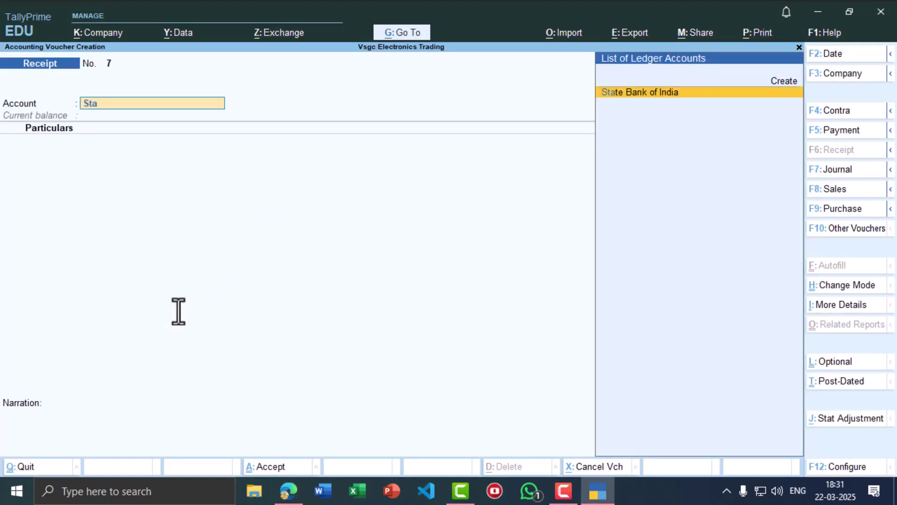
key(Return)
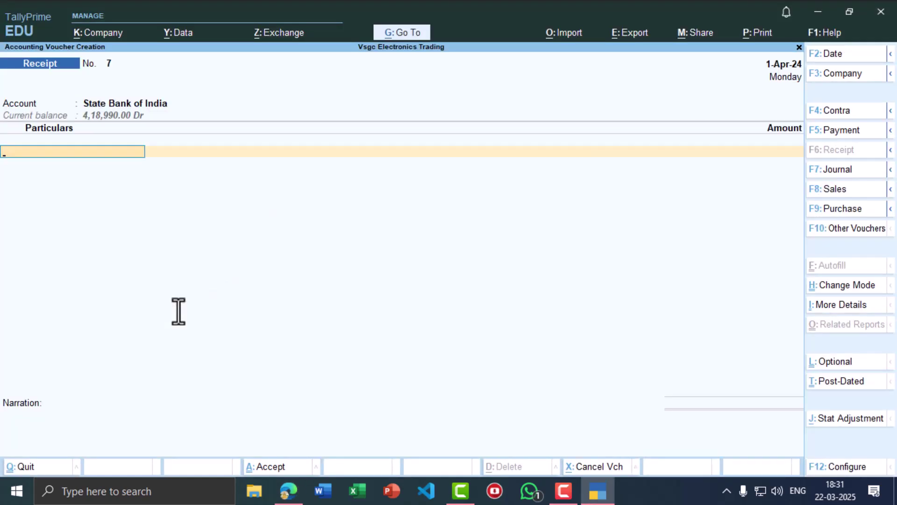
key(alt+Tab)
key(alt+Tab)
text(S)
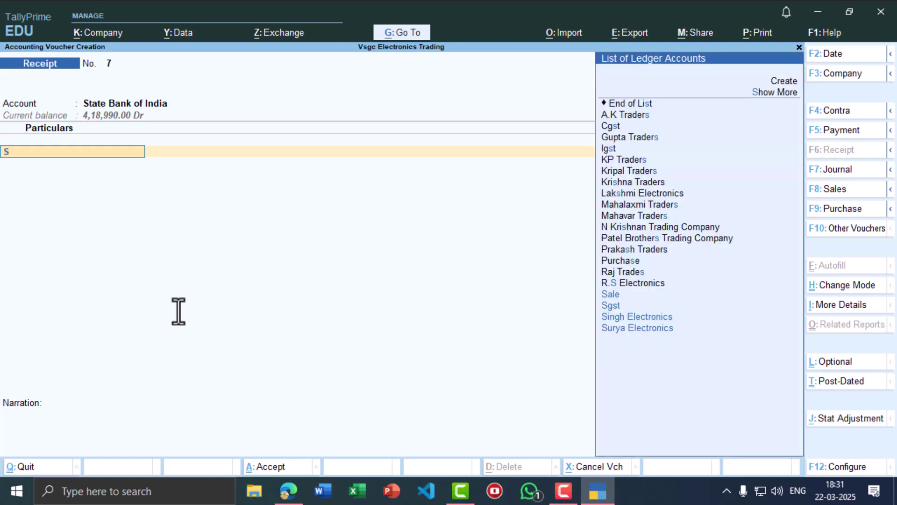
text(ingh)
key(Return)
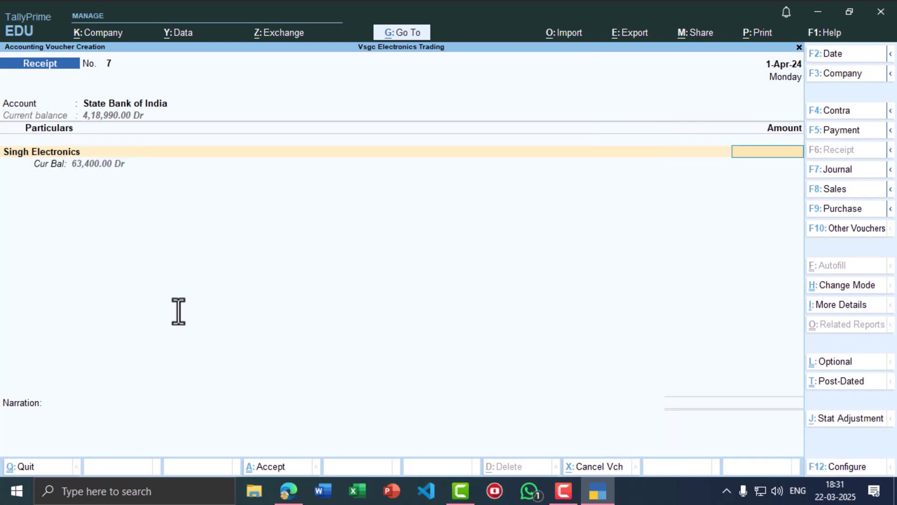
Check the amount in the PDF, enter 63,300 for Singh Electronics and allocate it as Agst Ref to pending invoice 5.
key(alt+Tab)
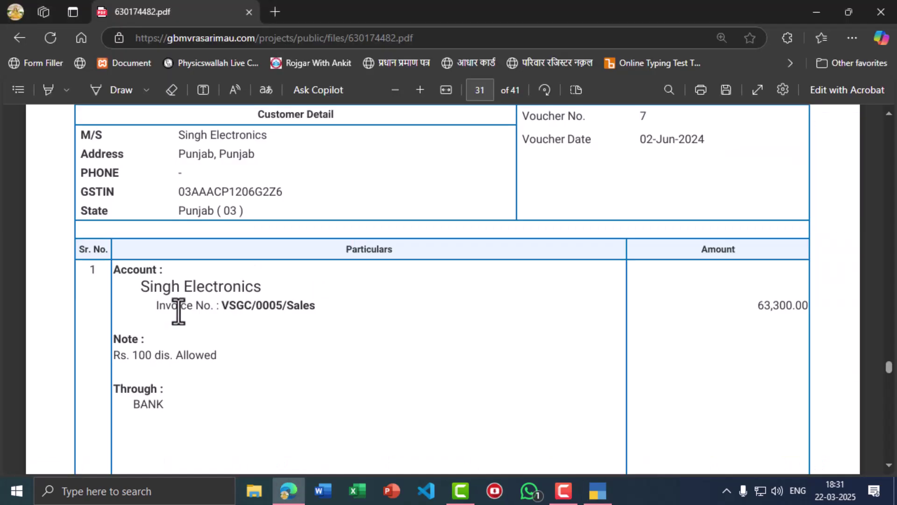
key(alt+Tab)
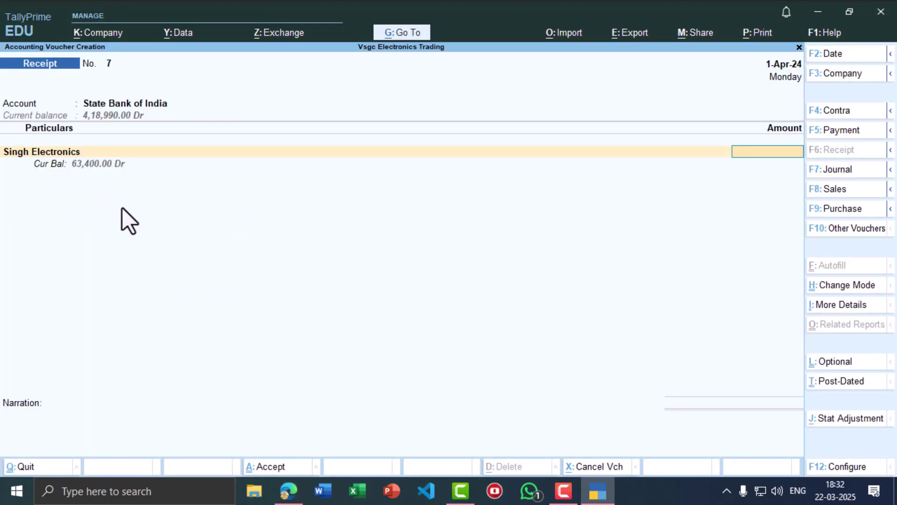
text(63,)
text(300)
key(Return)
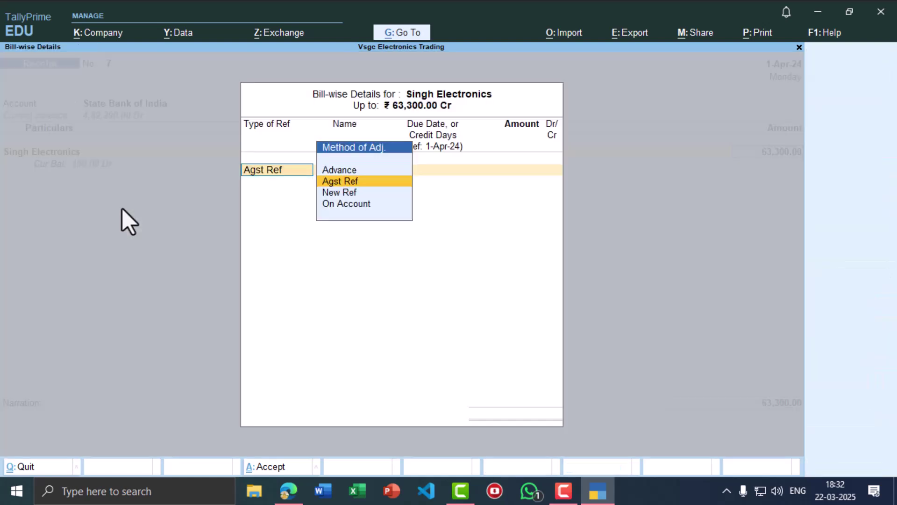
key(Return)
key(Return)
key(Return)
key(Return)
key(Return)
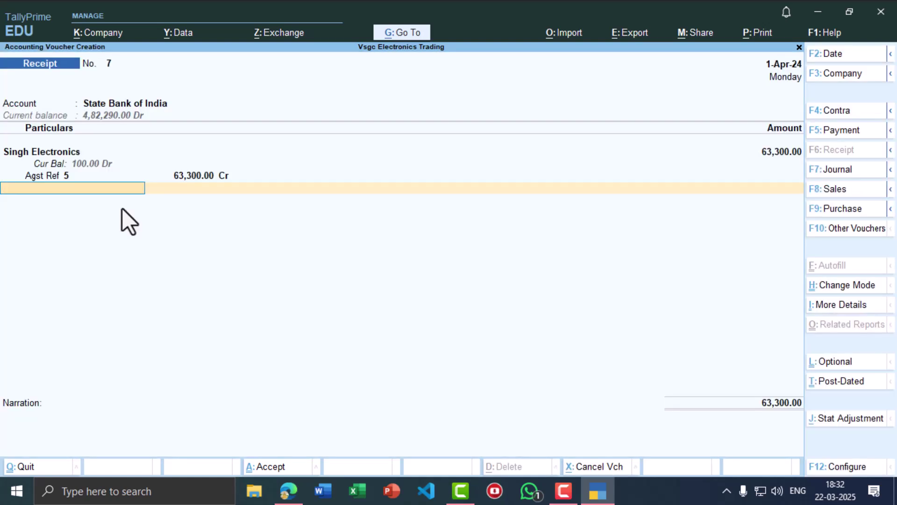
Finish the seventh receipt's particulars and keep Cheque/DD as the bank transaction type without instrument details.
key(Return)
key(Return)
key(Return)
key(Return)
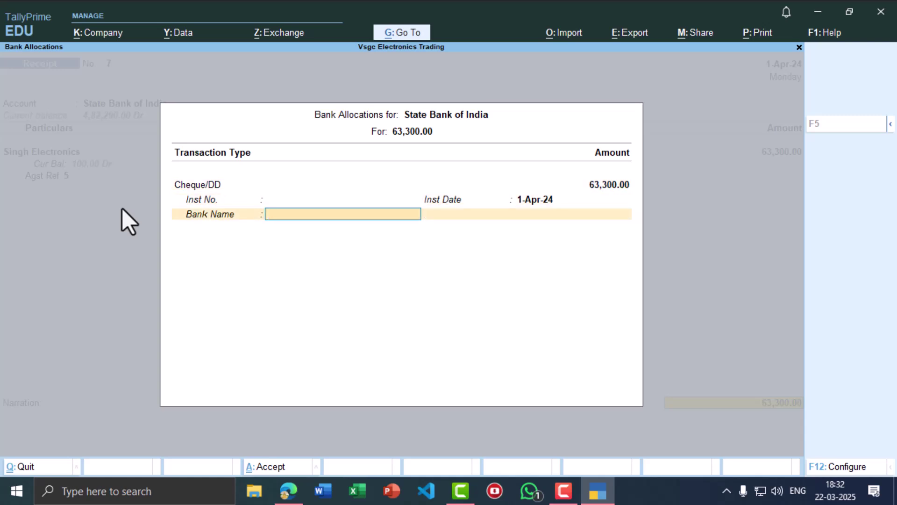
Copy the discount note of receipt voucher 7 from the PDF in Edge and return to TallyPrime.
key(alt+Tab)
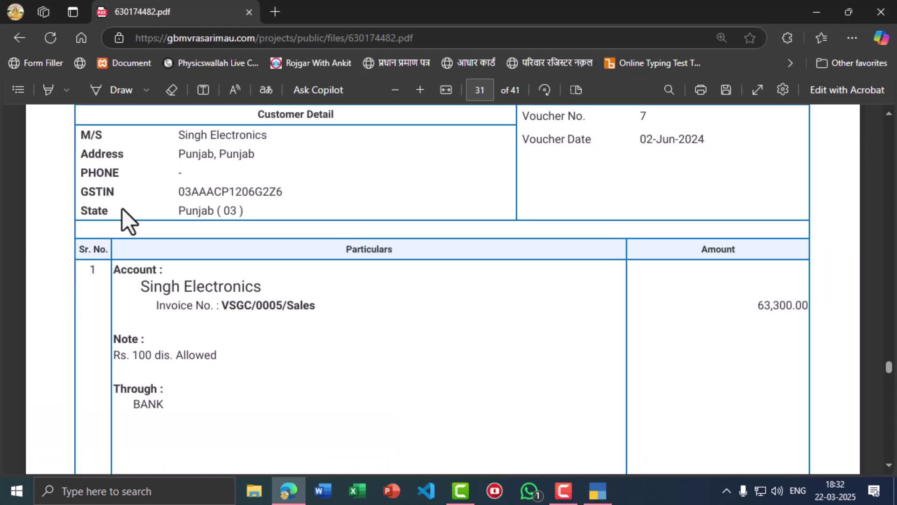
drag(111, 359, 216, 355)
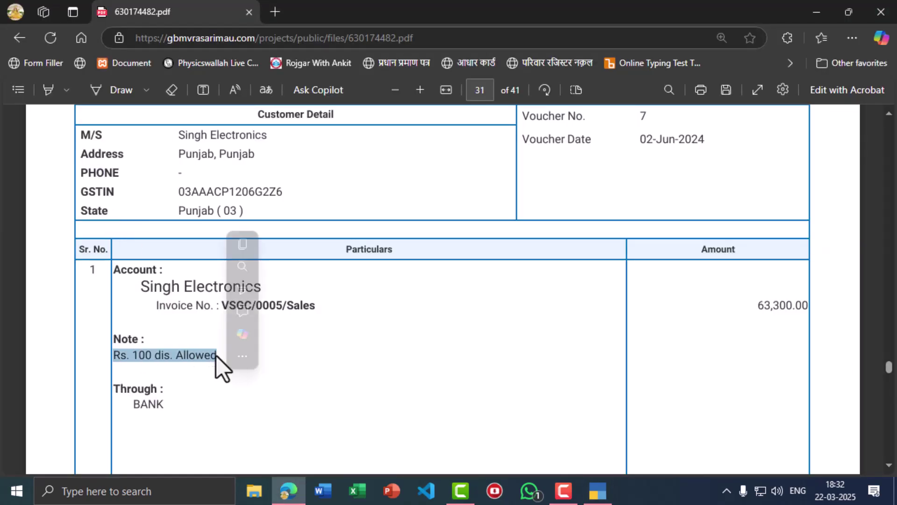
click(251, 244)
key(alt+Tab)
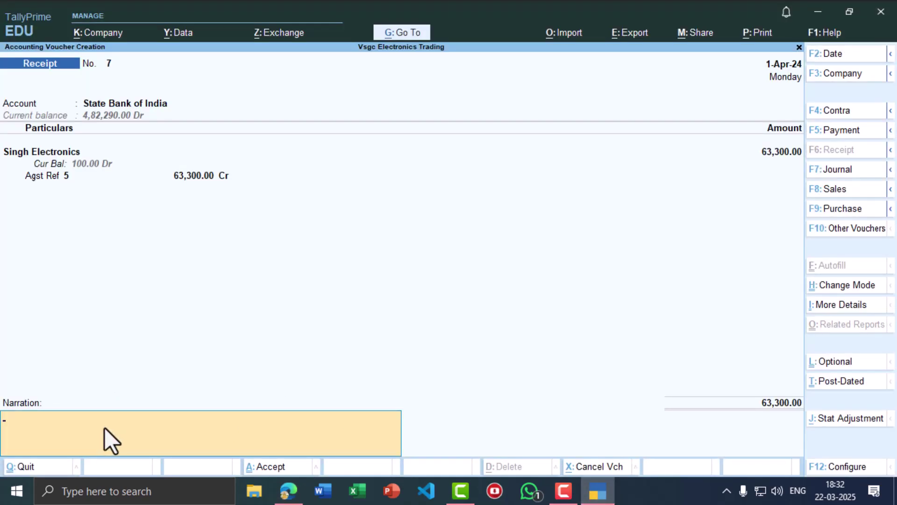
Add the copied note "Rs. 100 dis. Allowed" as narration and save the Singh Electronics receipt.
key(ctrl+alt+v)
key(Return)
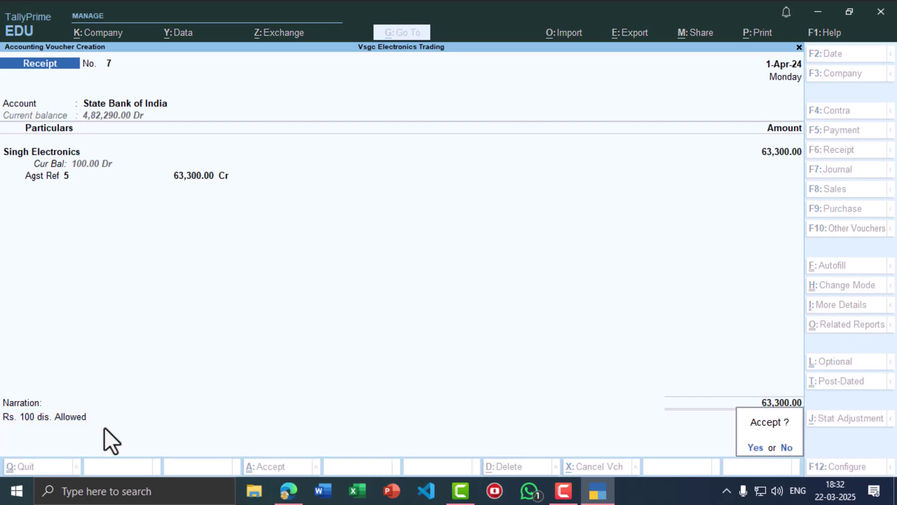
key(Return)
Examine the party, invoice number, amount, note and payment mode of payment voucher 1 in the PDF in Edge, and return to TallyPrime.
key(alt+Tab)
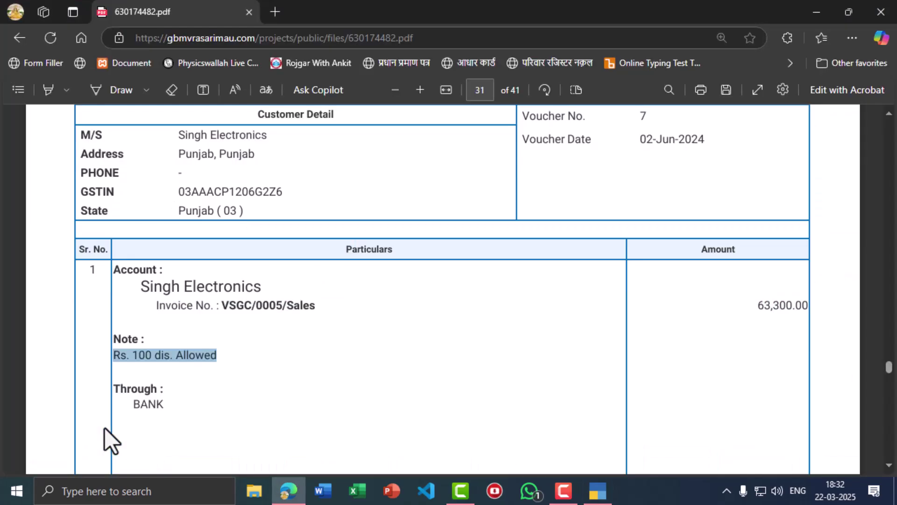
scroll(143, 355, down, 5)
scroll(142, 355, down, 12)
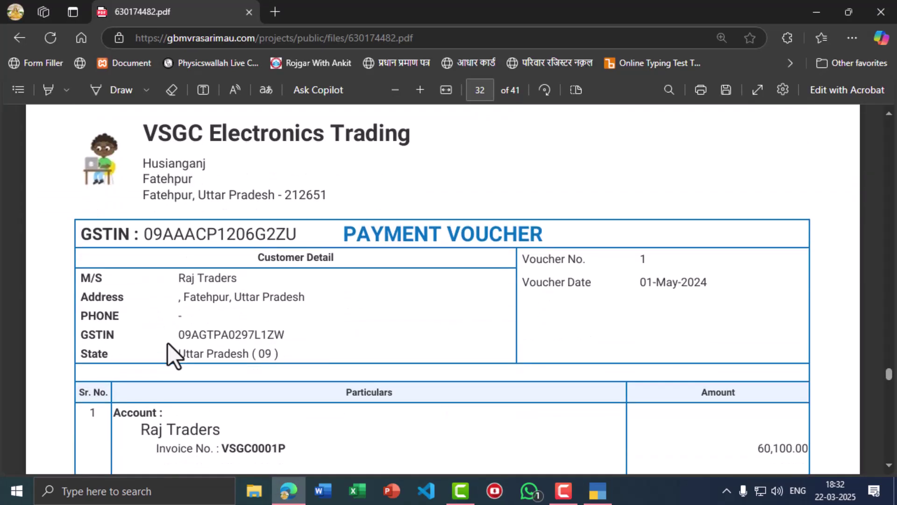
scroll(193, 370, down, 2)
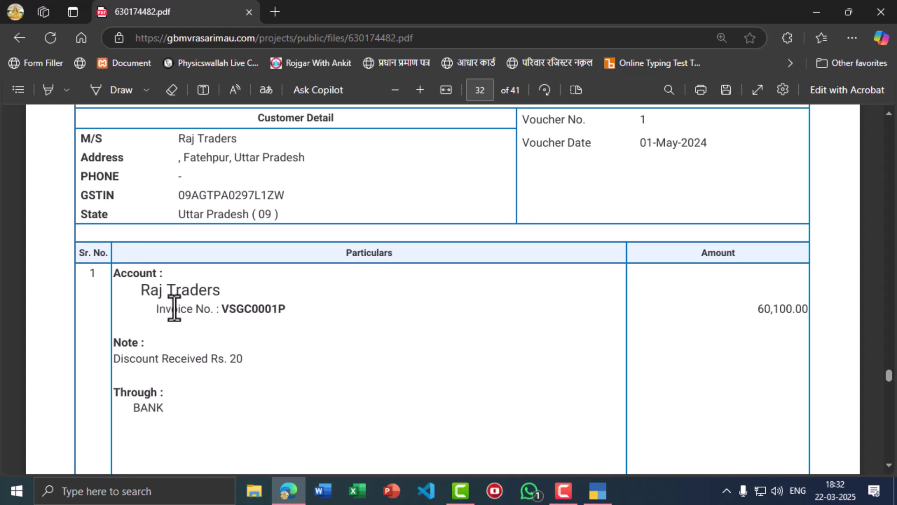
key(alt+Tab)
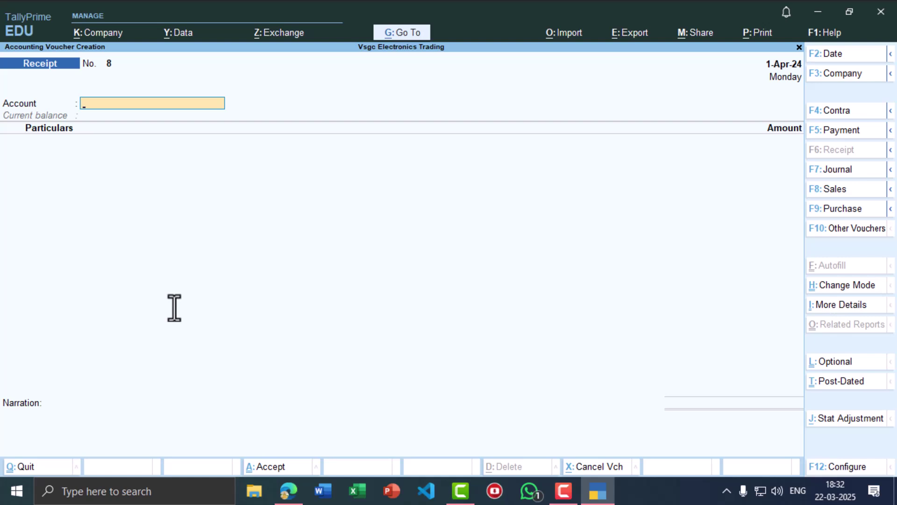
text(St)
key(Return)
text(R)
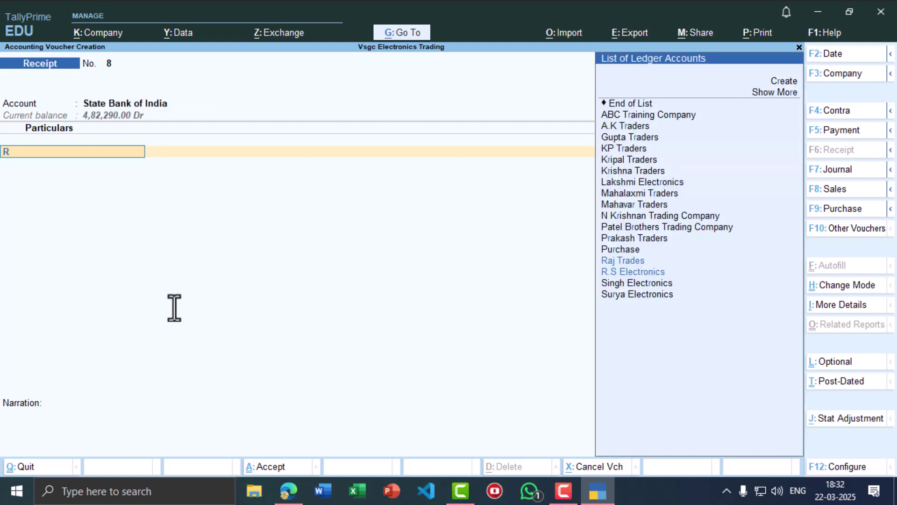
text(a)
key(Return)
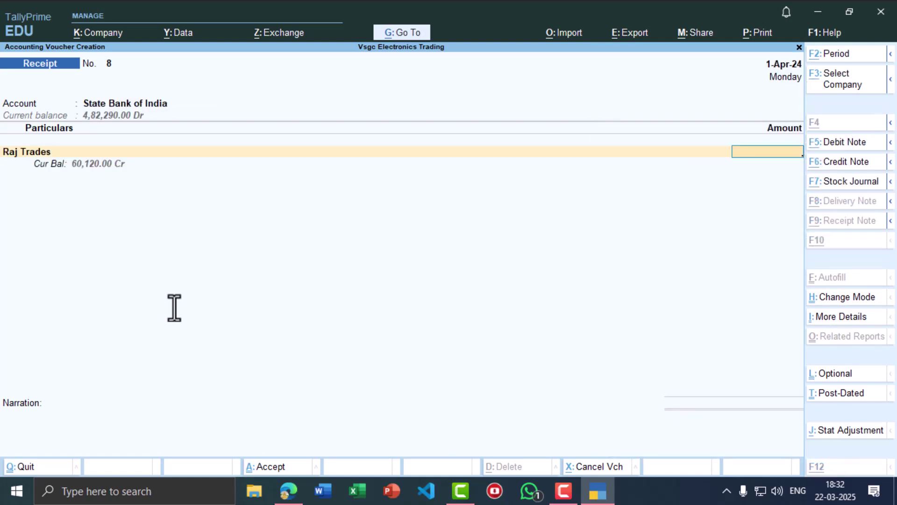
key(alt+Tab)
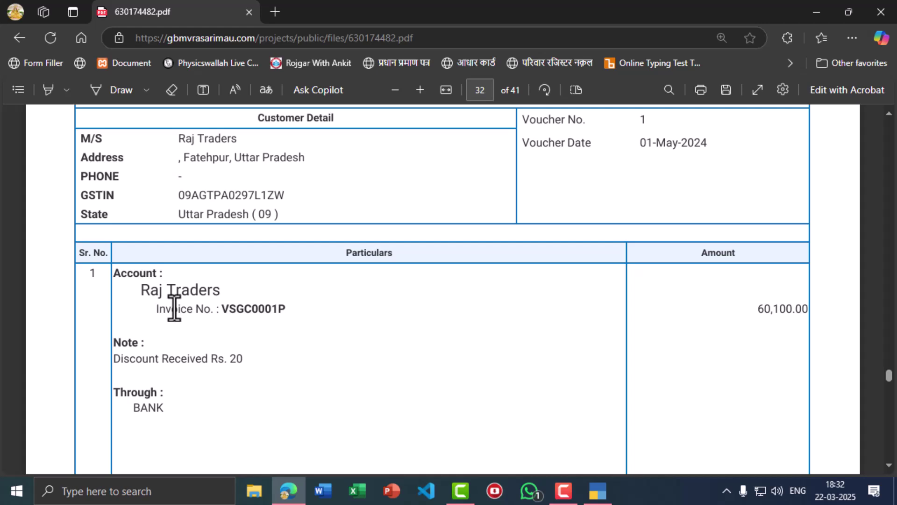
key(alt+Tab)
text(60100)
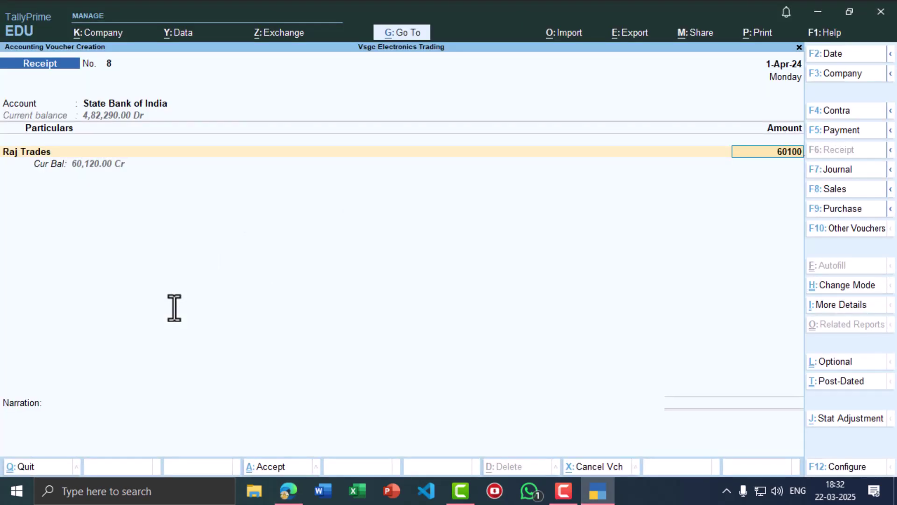
key(Return)
key(Return)
key(Return)
key(Return)
key(Return)
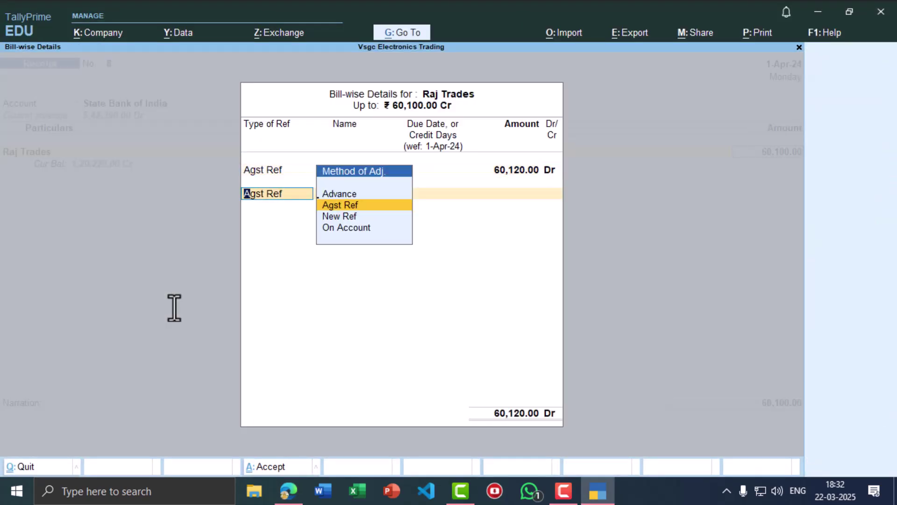
key(Return)
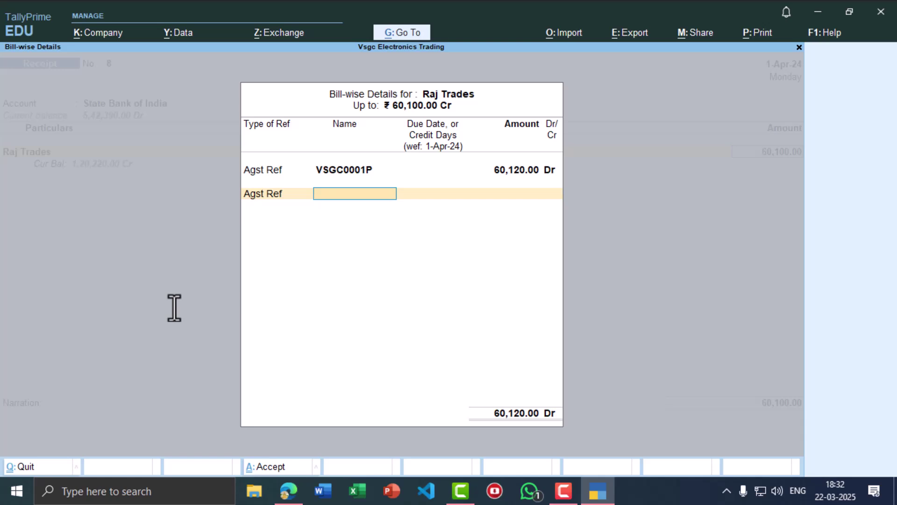
key(Escape)
key(y)
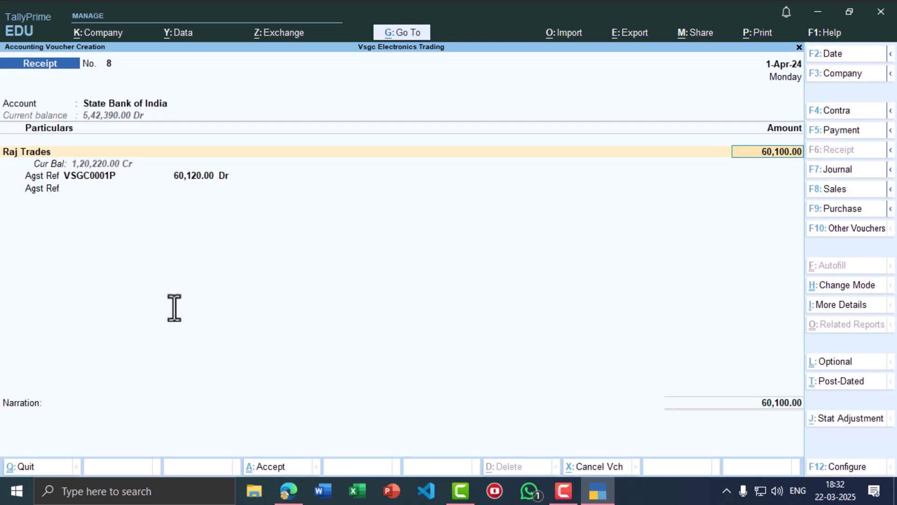
key(BackSpace)
key(Escape)
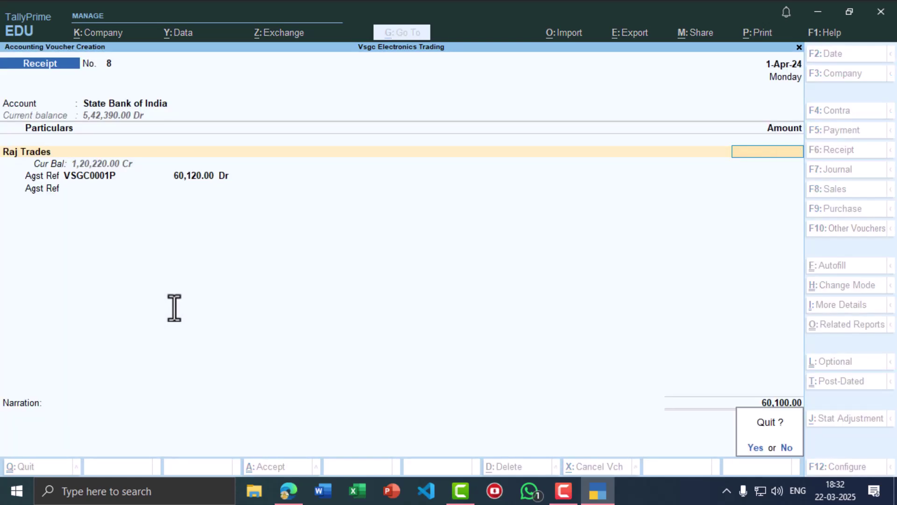
key(y)
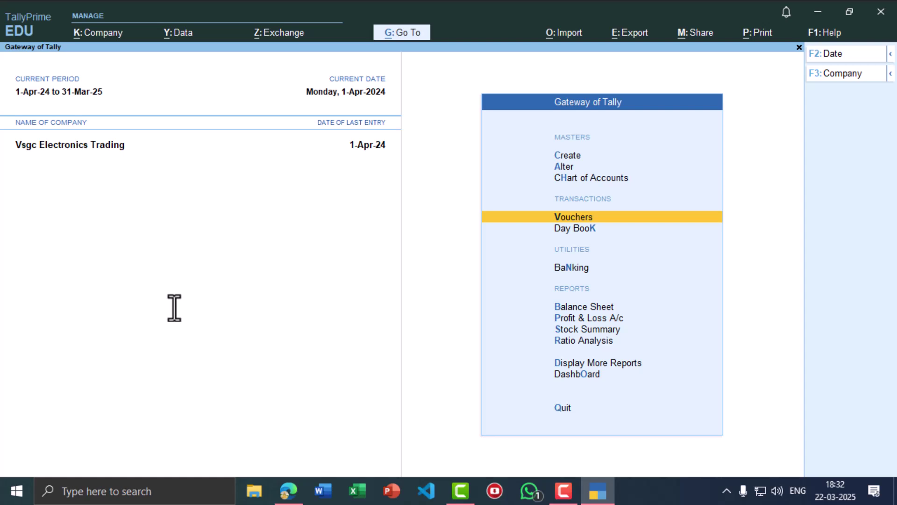
key(Return)
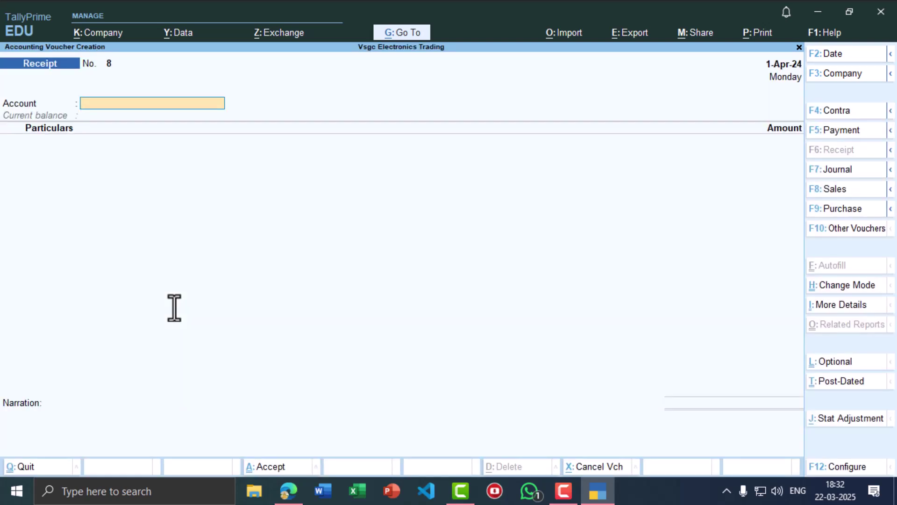
key(alt+Tab)
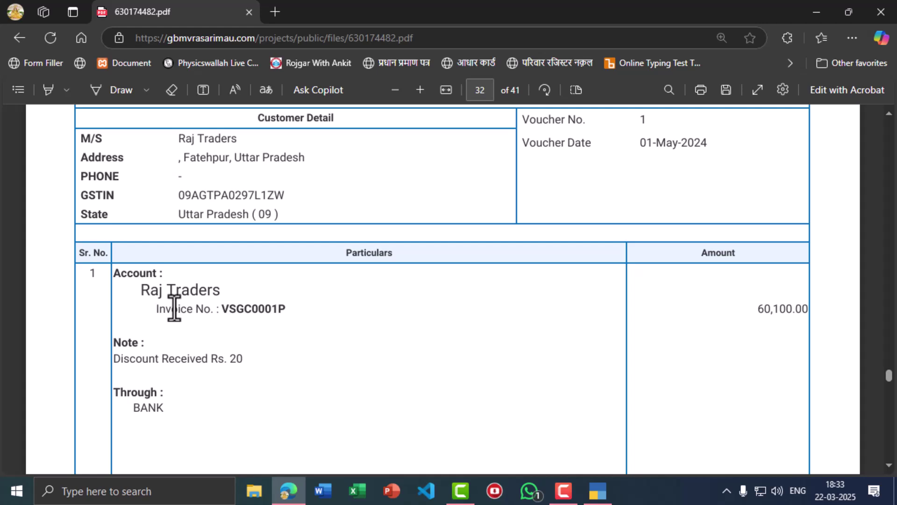
key(alt+Tab)
text(St)
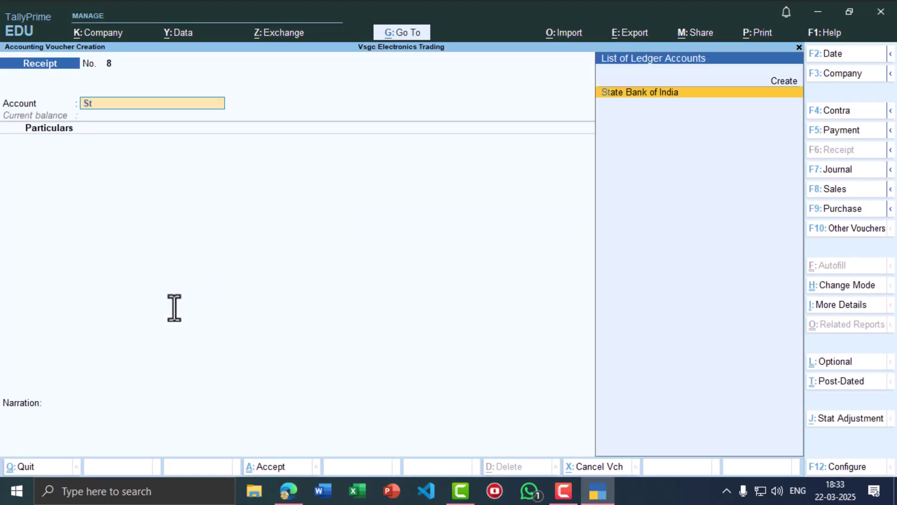
key(Return)
key(alt+Tab)
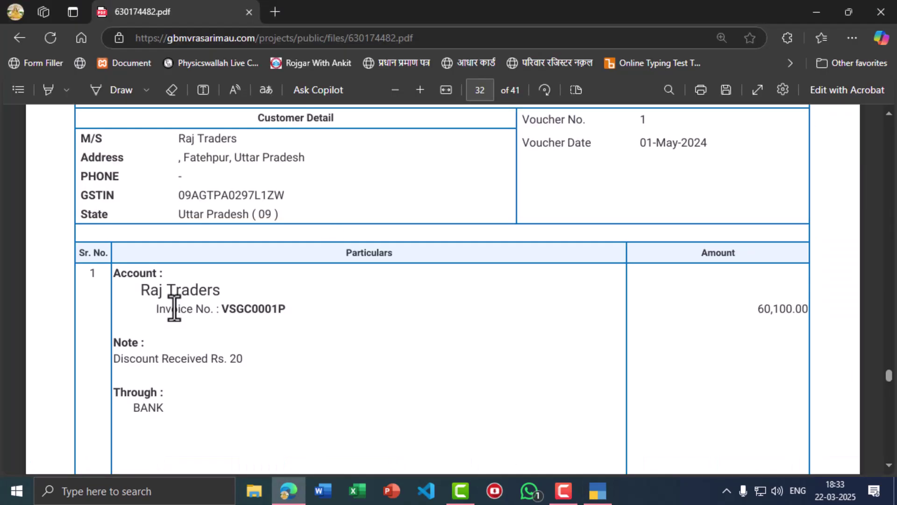
key(alt+Tab)
text(Ra)
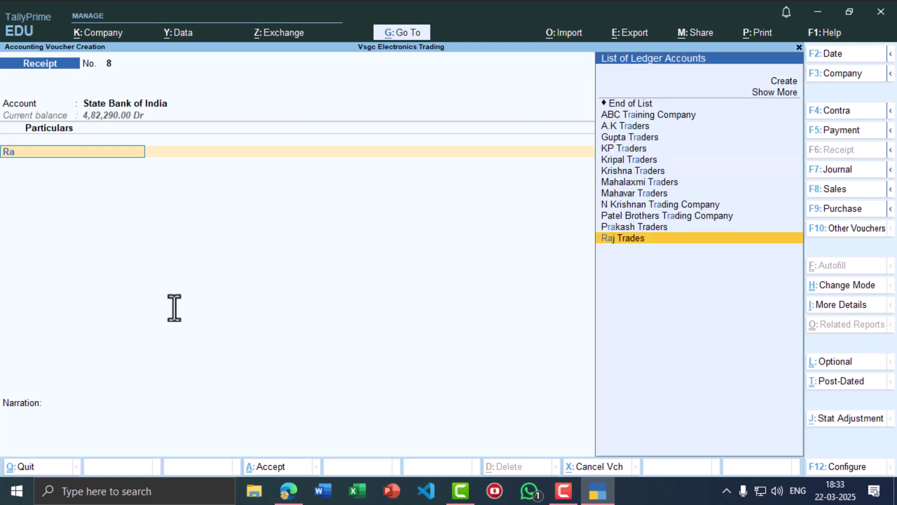
key(Return)
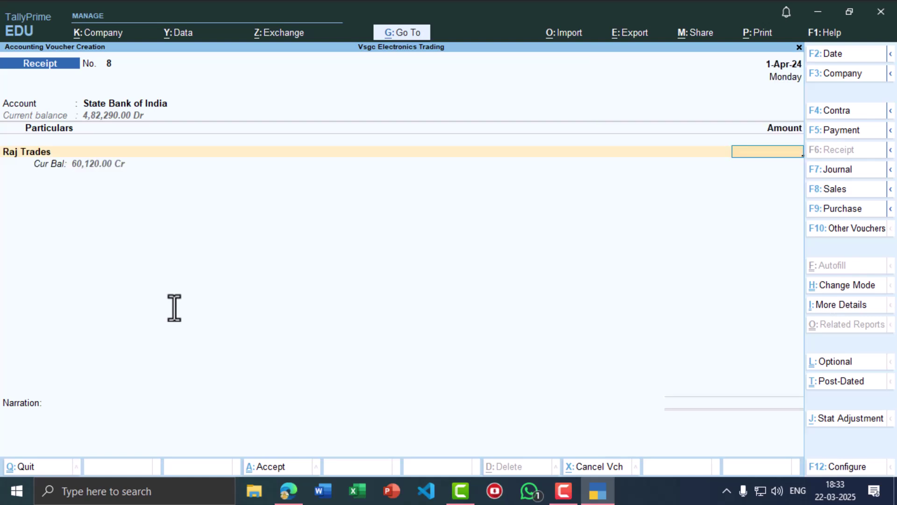
key(alt+Tab)
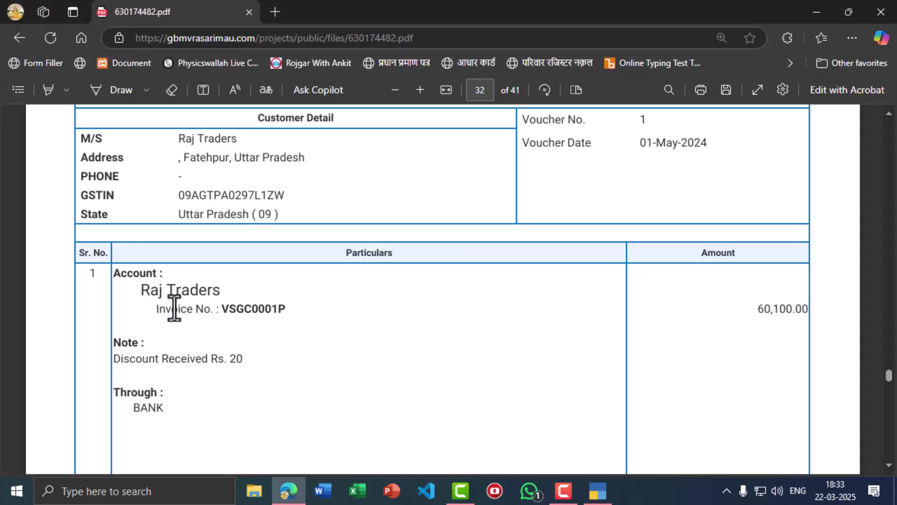
key(alt+Tab)
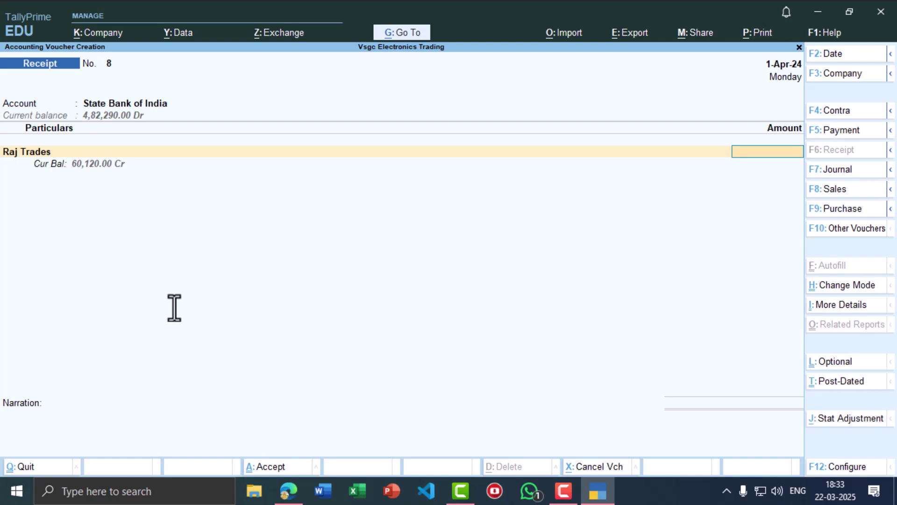
Move the Raj Trades ledger under the Sundry Debtors group and look up Raj Trades again as the receipt's party.
key(BackSpace)
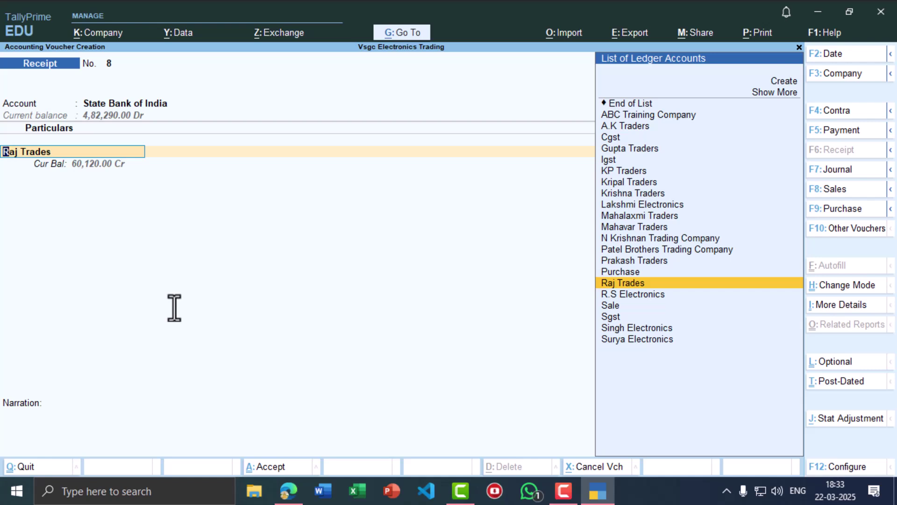
key(ctrl+Return)
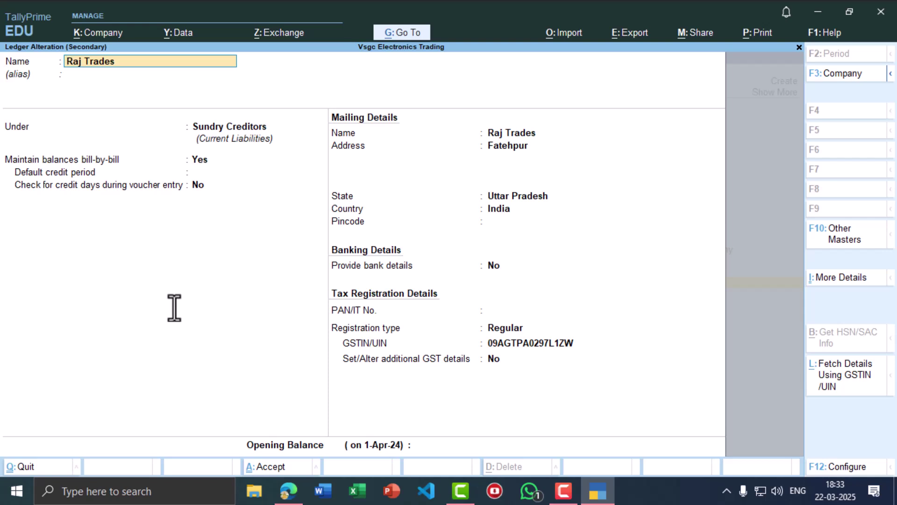
key(Return)
key(Return)
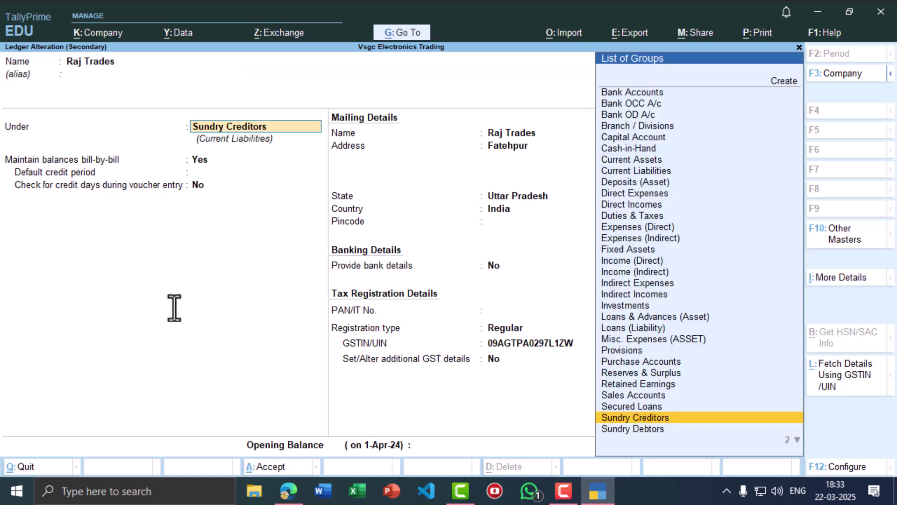
text(De)
key(Down)
key(Down)
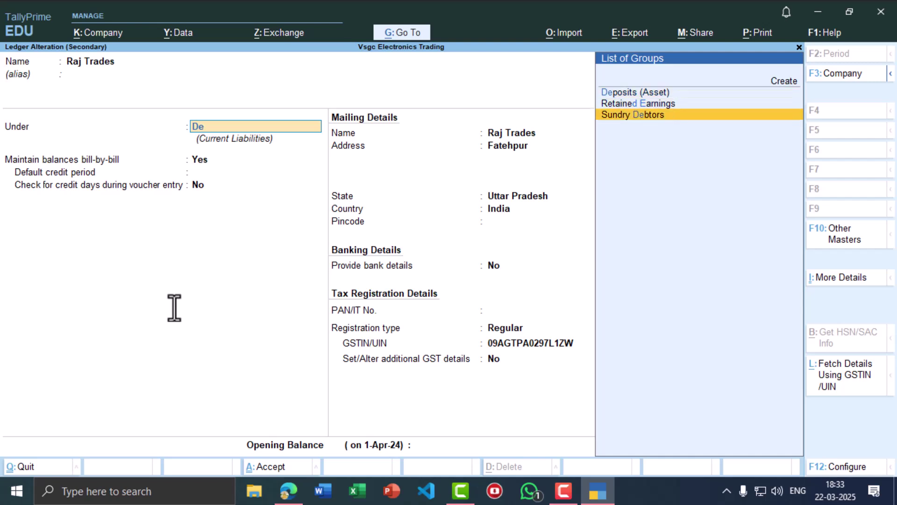
key(Return)
key(ctrl+a)
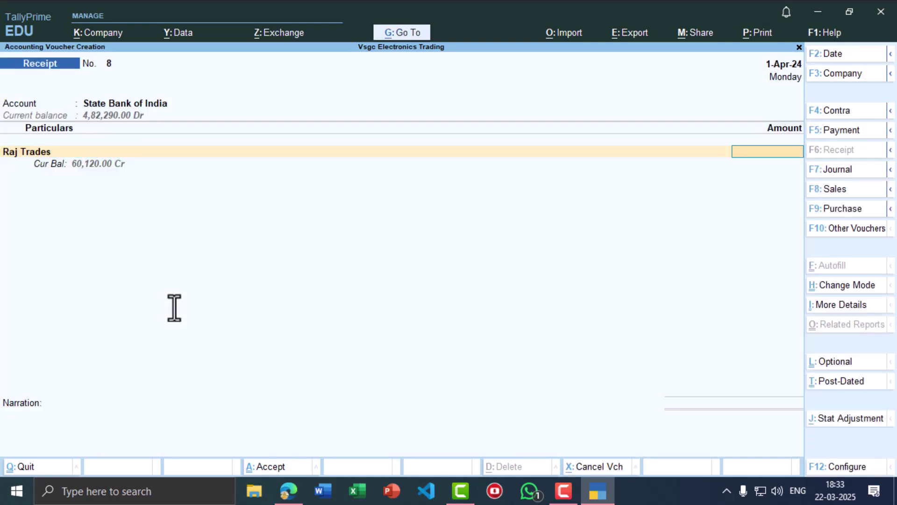
key(BackSpace)
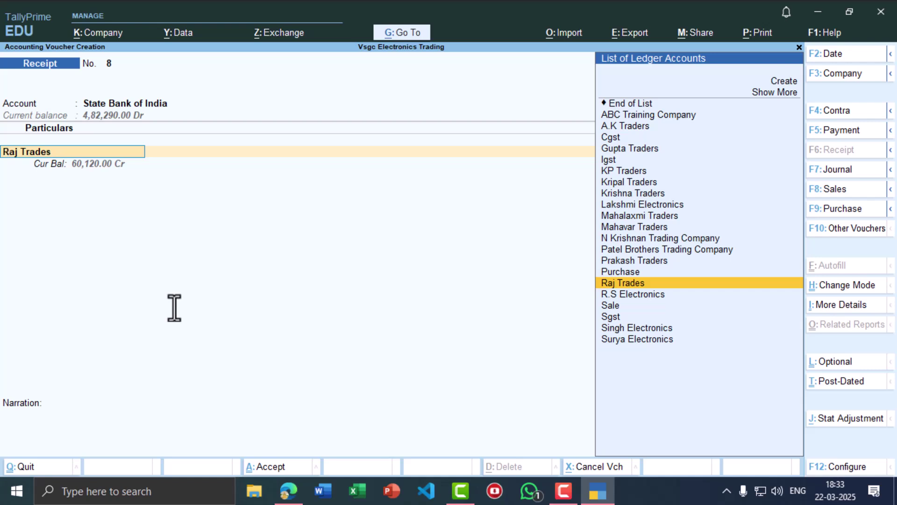
text(Ra)
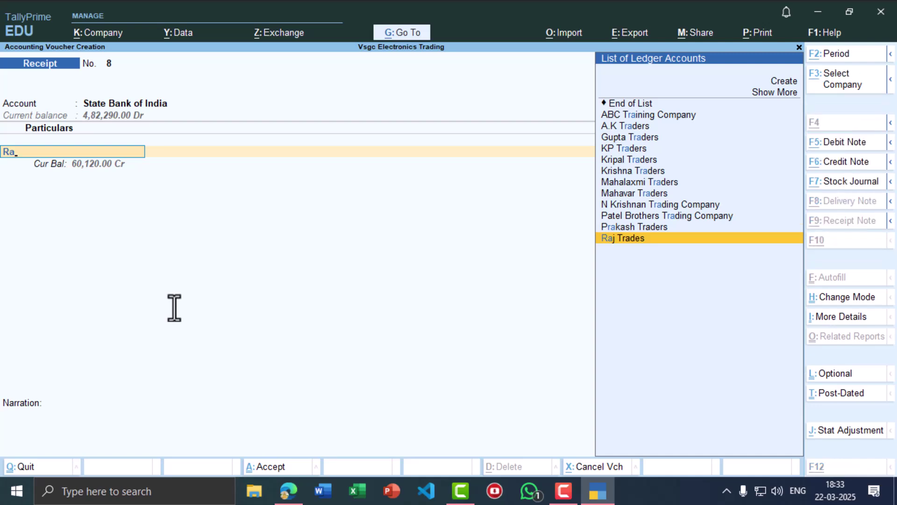
Examine the voucher type and details of payment vouchers 1 and 2 in the PDF in Edge, and return to TallyPrime.
key(alt+Tab)
scroll(187, 270, down, 15)
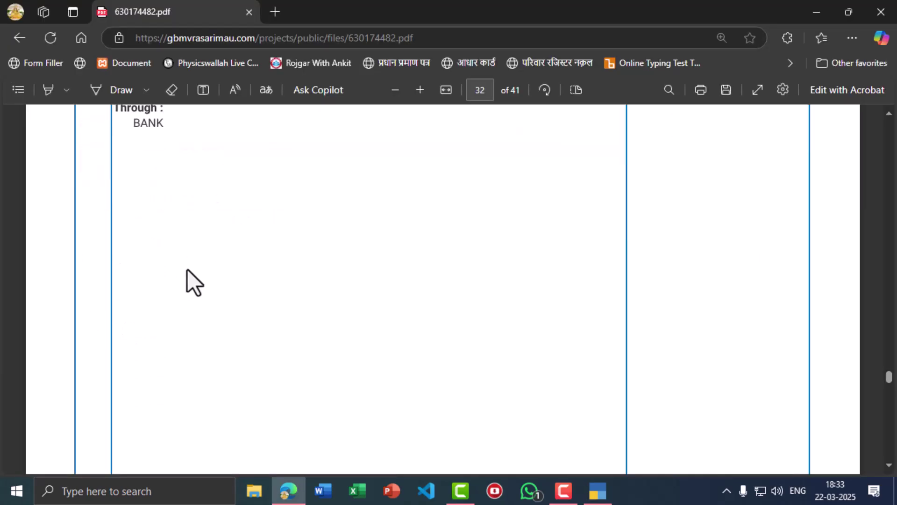
scroll(187, 270, down, 6)
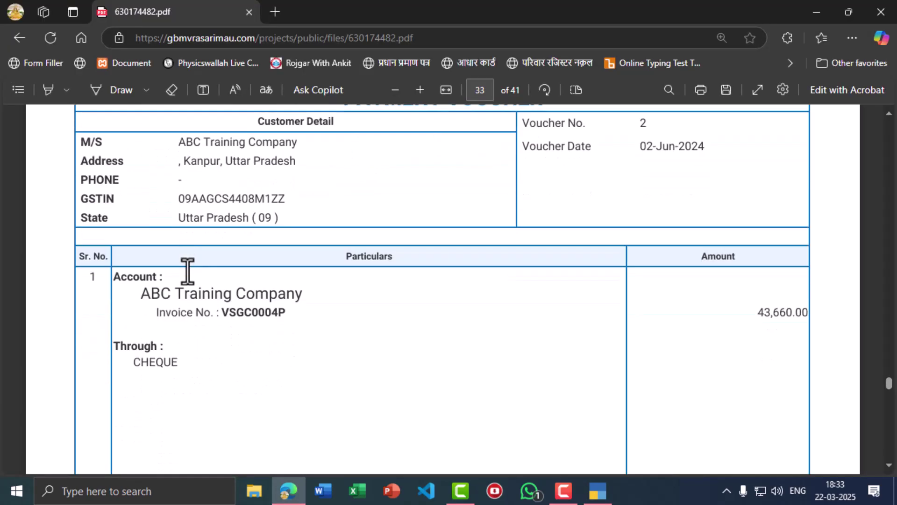
scroll(187, 270, up, 2)
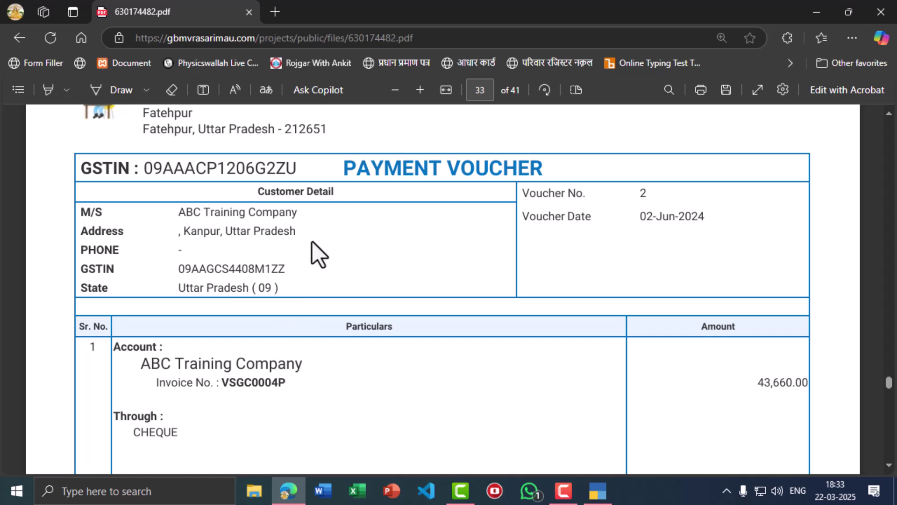
scroll(312, 241, up, 2)
scroll(312, 241, down, 2)
scroll(307, 242, up, 10)
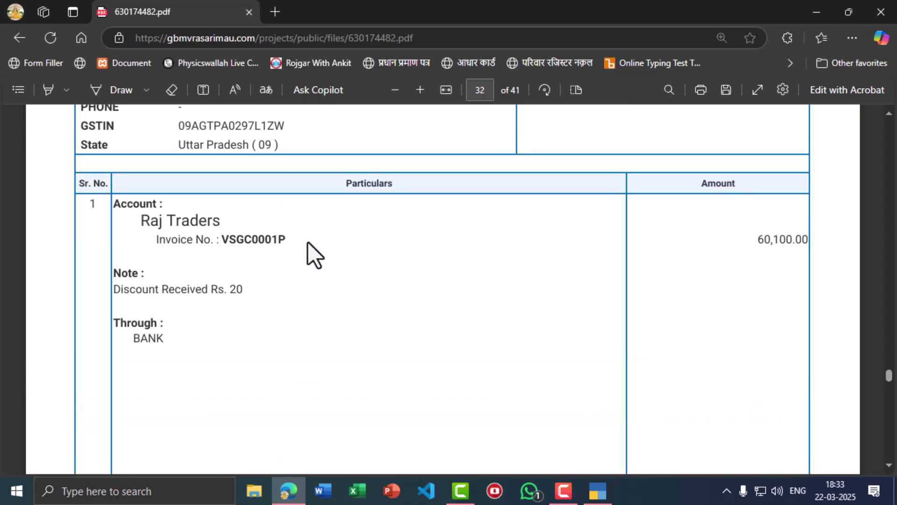
scroll(308, 243, down, 3)
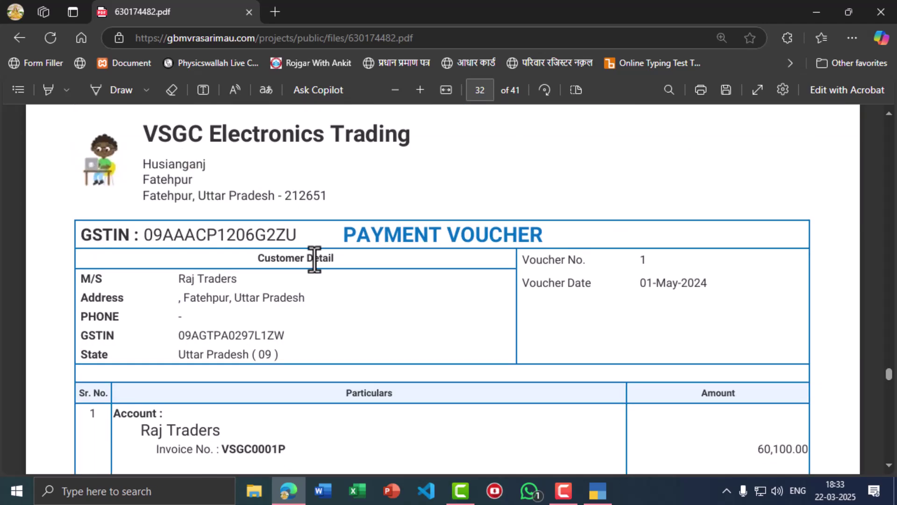
key(alt)
scroll(401, 236, up, 10)
scroll(400, 256, down, 7)
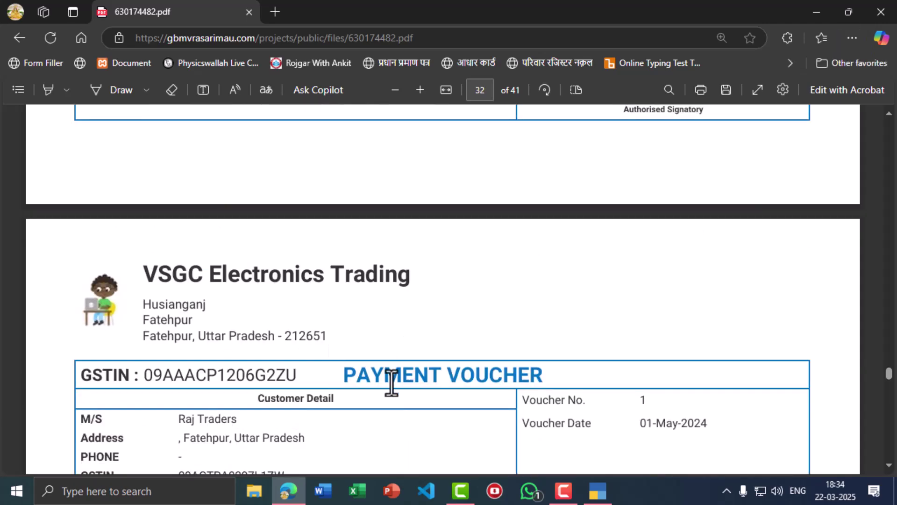
key(alt+Tab)
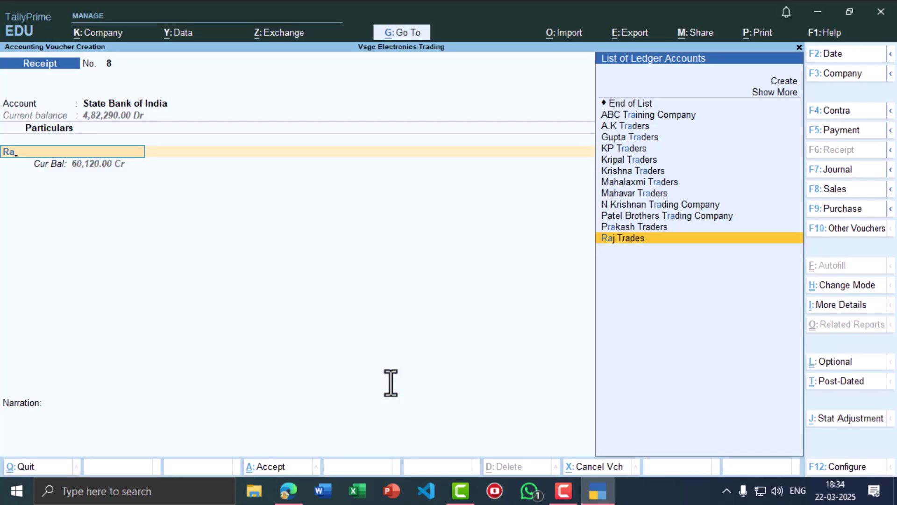
Set the group of the Raj Trades ledger back to Sundry Creditors and save the ledger.
key(ctrl+Return)
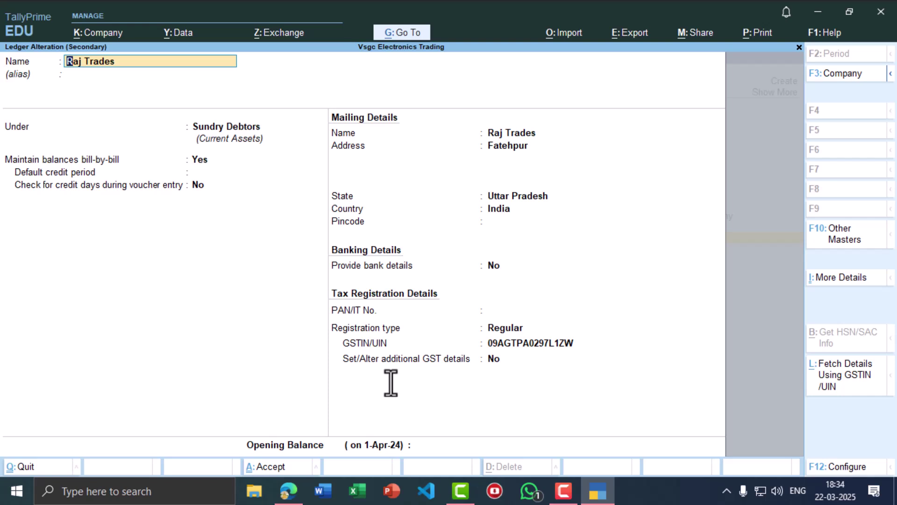
key(Return)
key(Return)
text(Cre)
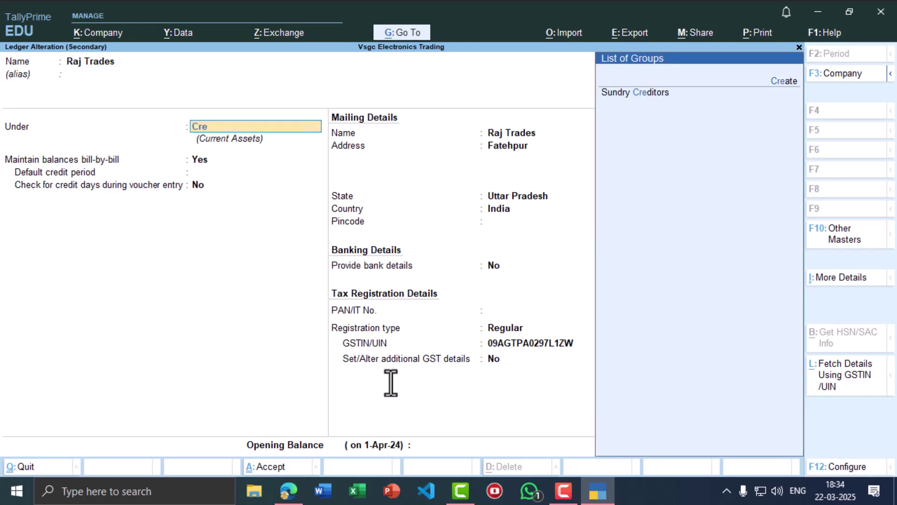
key(Return)
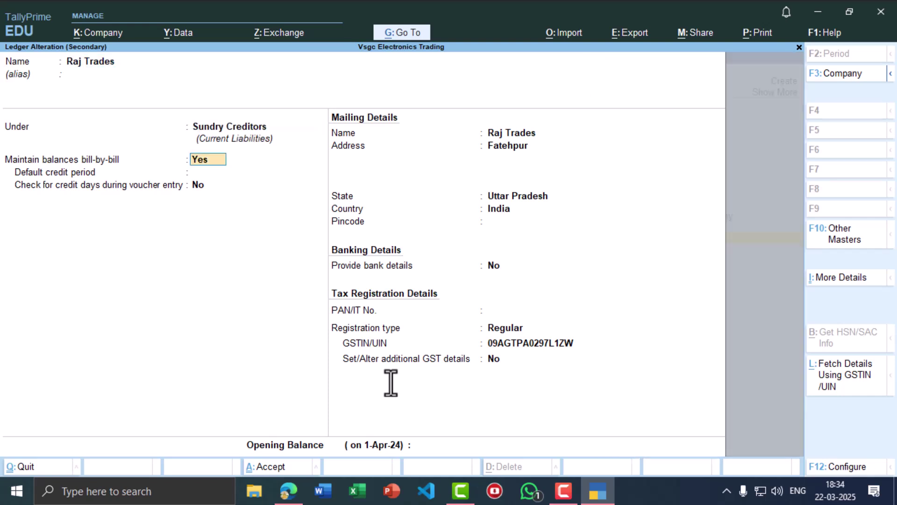
key(ctrl+a)
Quit the unsaved receipt entry, compare receipt voucher 7 with payment voucher 1 in the PDF in Edge, and return to TallyPrime.
key(Escape)
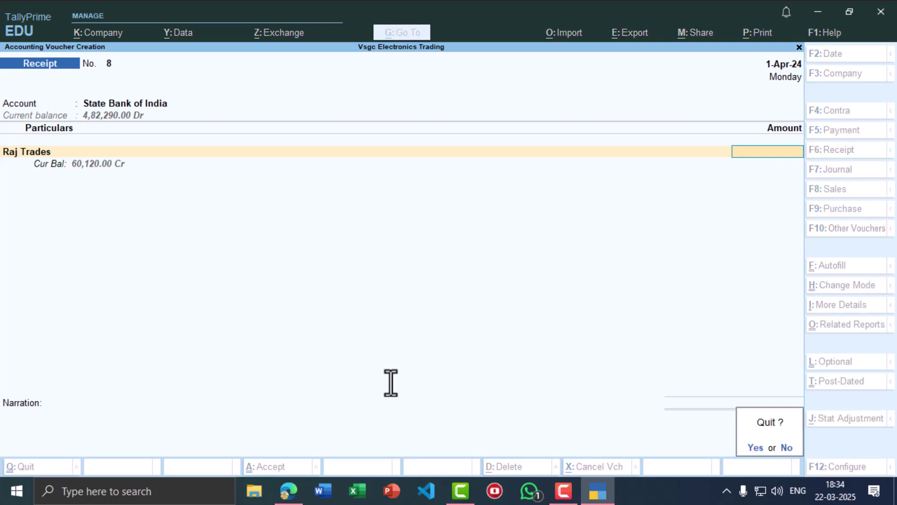
key(y)
click(290, 490)
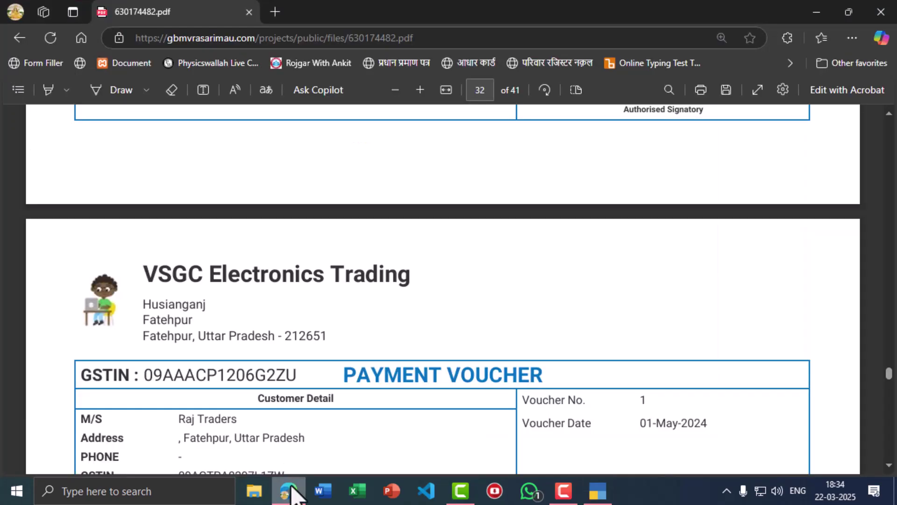
scroll(400, 291, down, 10)
scroll(401, 290, up, 10)
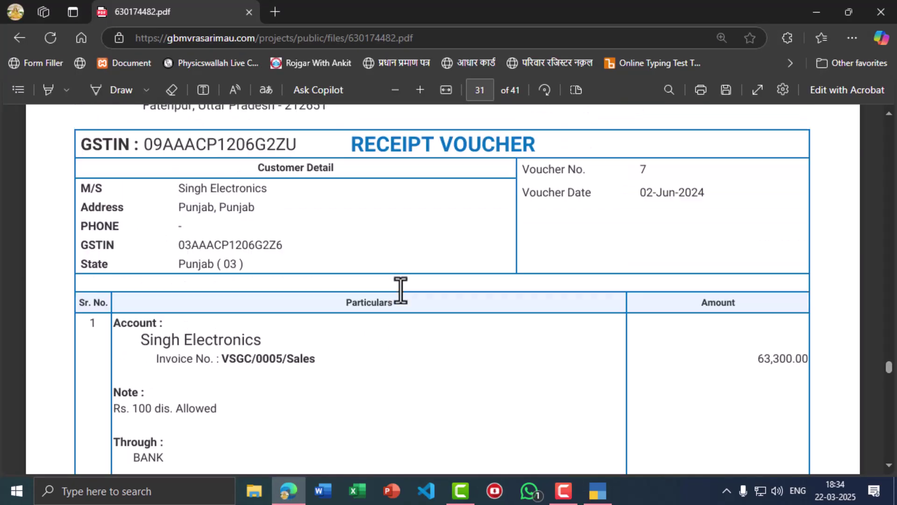
scroll(405, 291, down, 12)
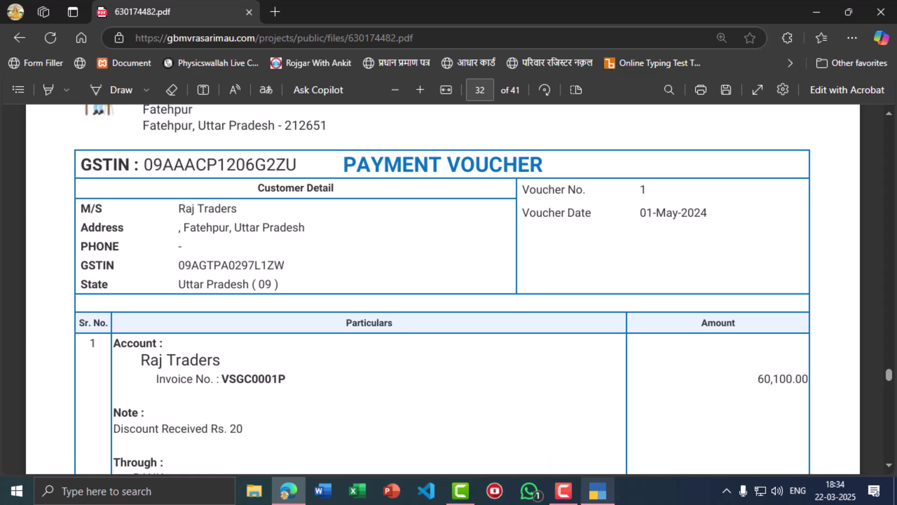
key(alt+Tab)
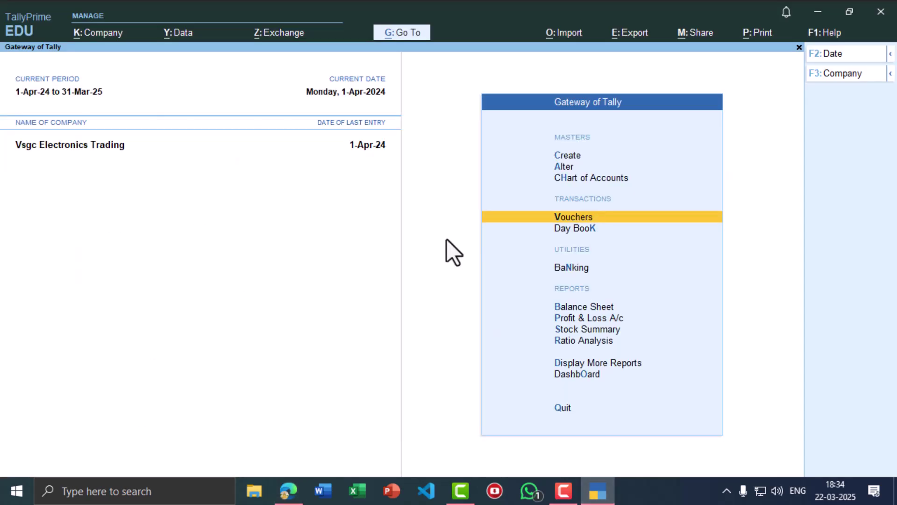